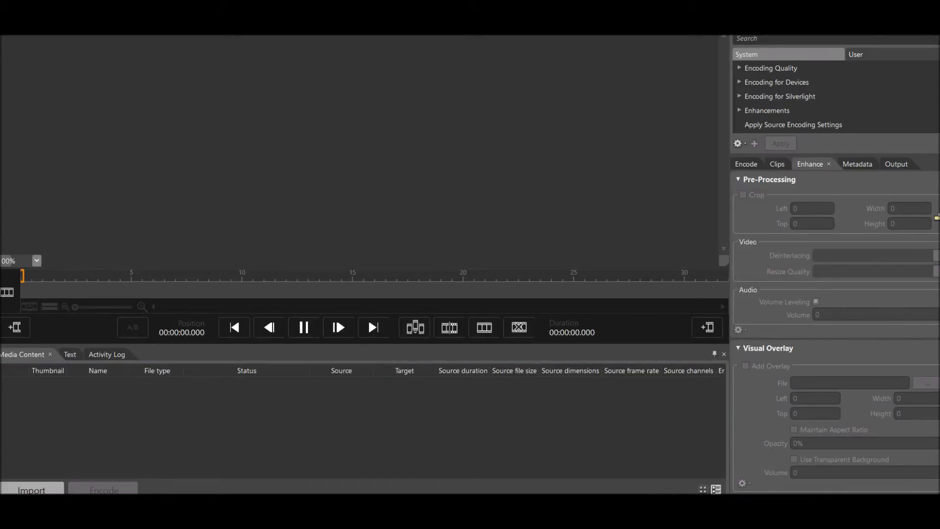
Search the Documents folder for "Pokemon" and import the 5.09 GB Pokemon OR Wedlocke 9 Test WMV recording.
left_click(31, 490)
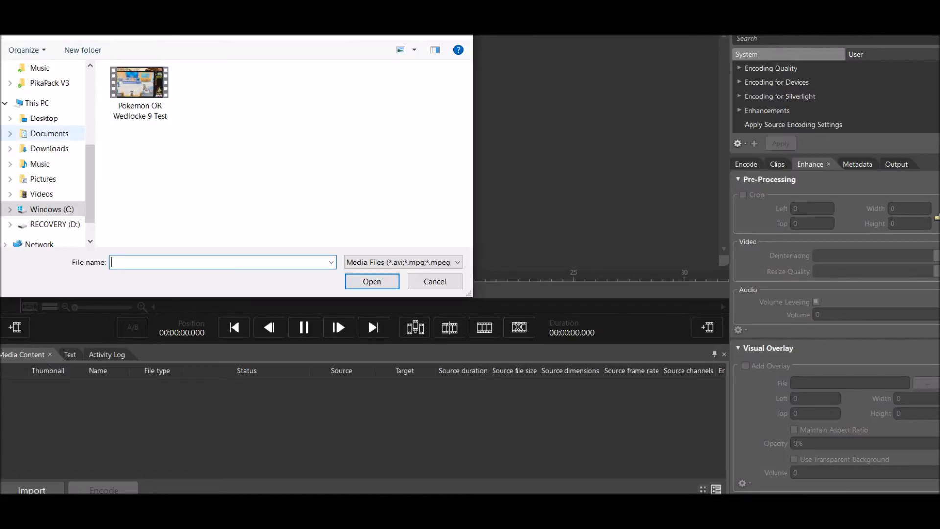
left_click(49, 133)
left_click(402, 30)
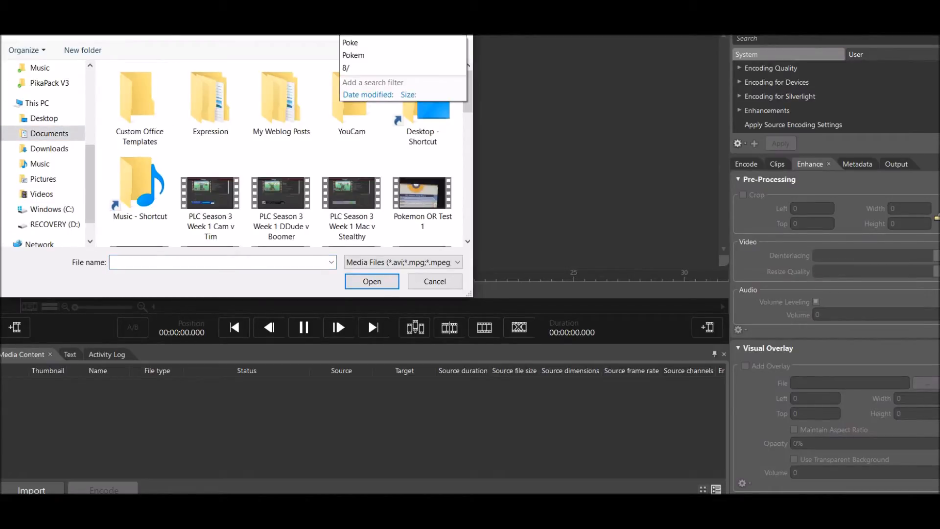
left_click_drag(244, 8, 256, 49)
type("Pokemon")
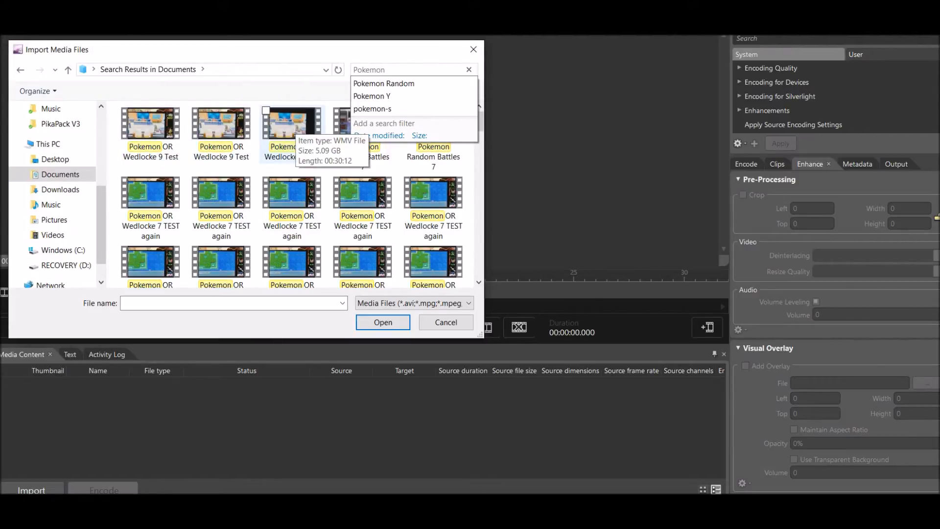
double_click(291, 125)
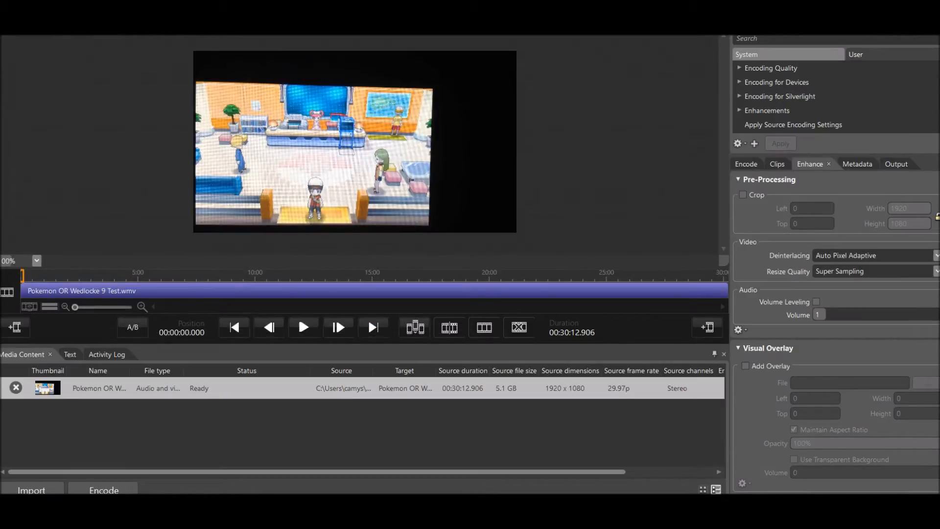
Skim the imported video, return to its start, and add OR Layout 20.png from the Pictures folder as a visual overlay.
left_click_drag(22, 276, 170, 275)
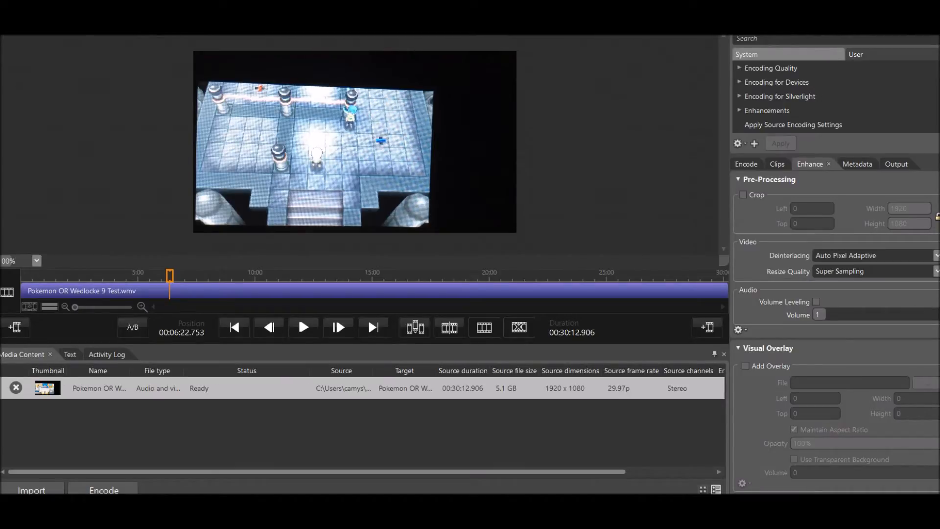
left_click_drag(170, 276, 417, 276)
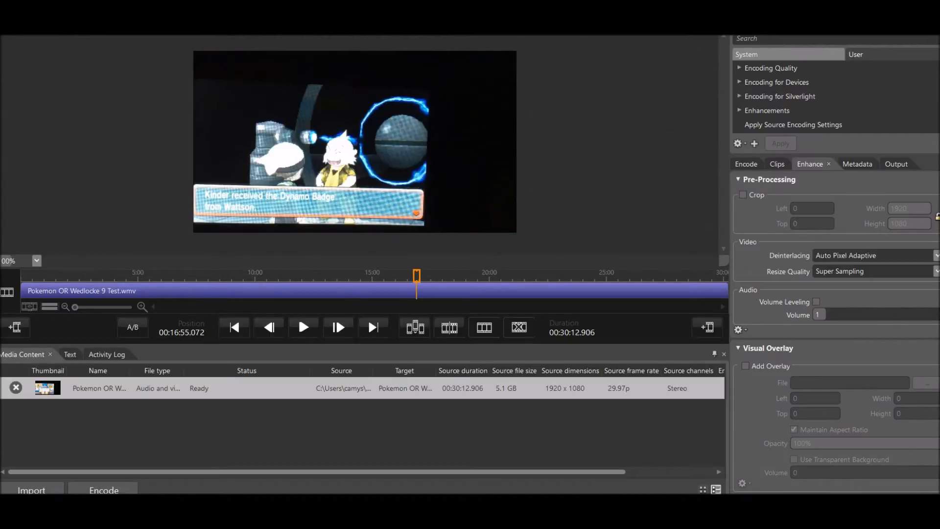
left_click_drag(416, 276, 22, 276)
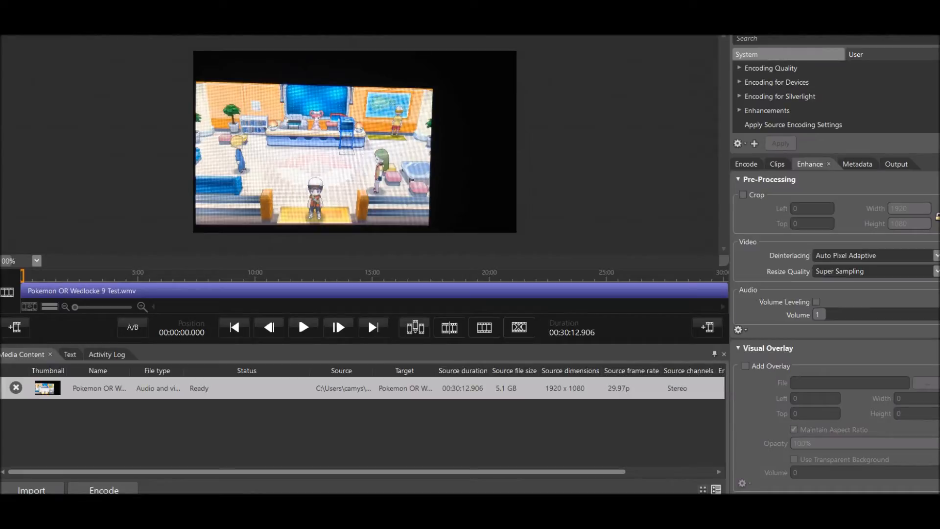
left_click(745, 366)
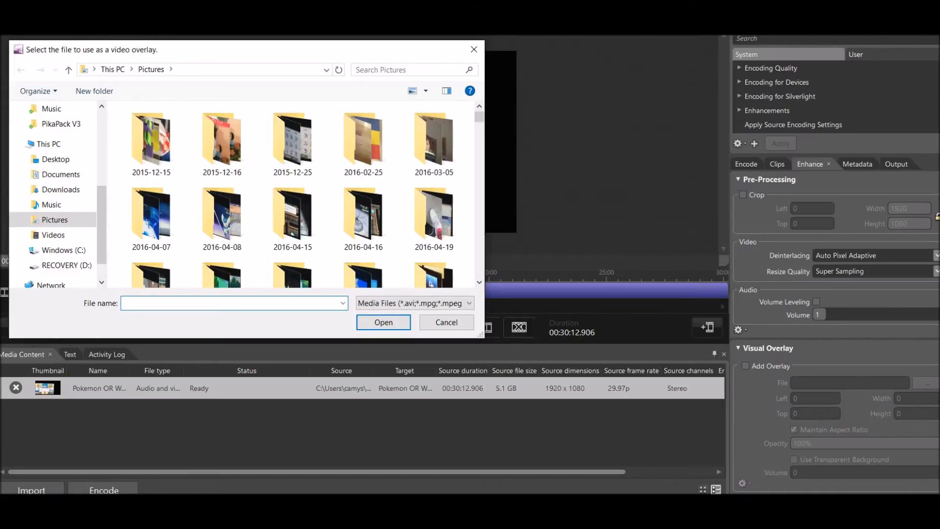
type("OR la")
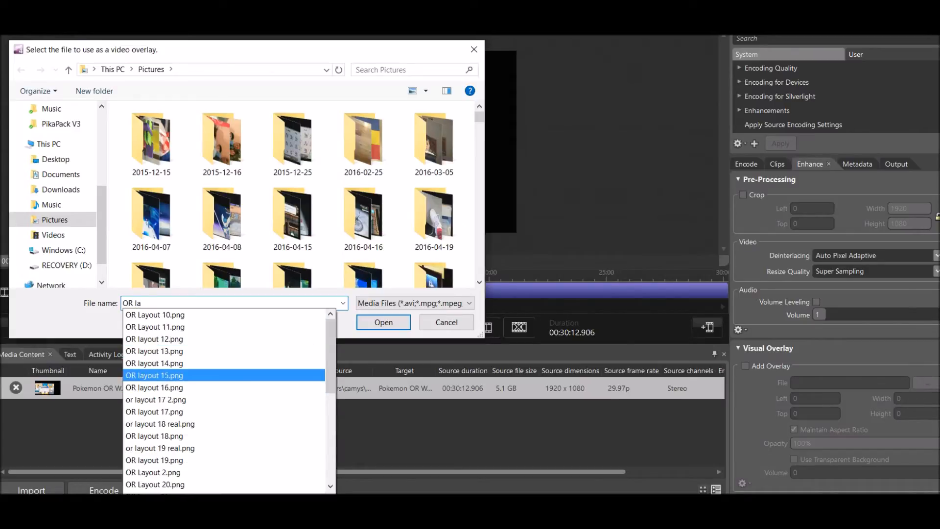
scroll(223, 317, "down", 1)
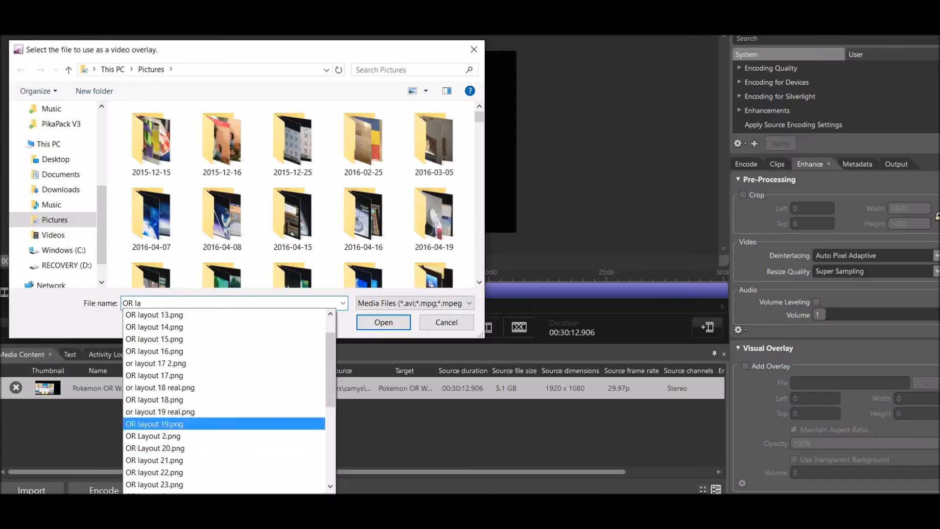
scroll(223, 339, "up", 1)
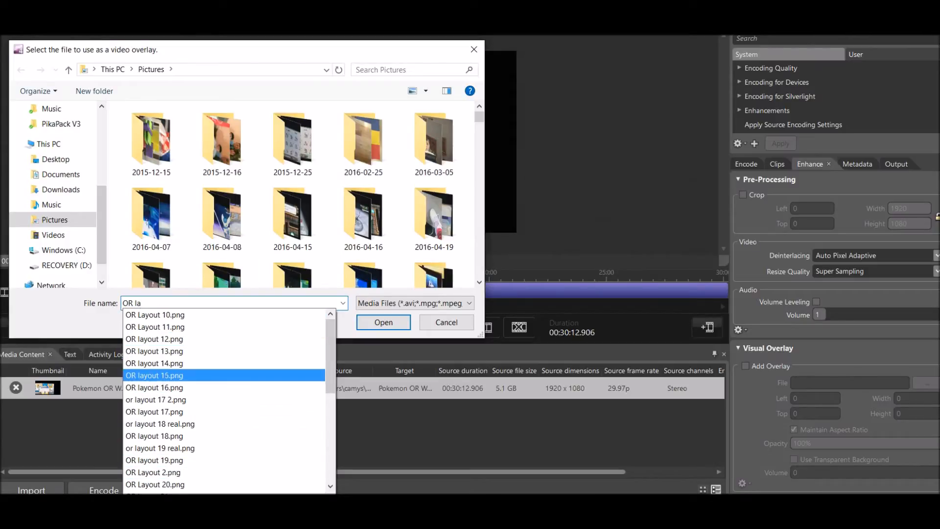
scroll(224, 387, "down", 2)
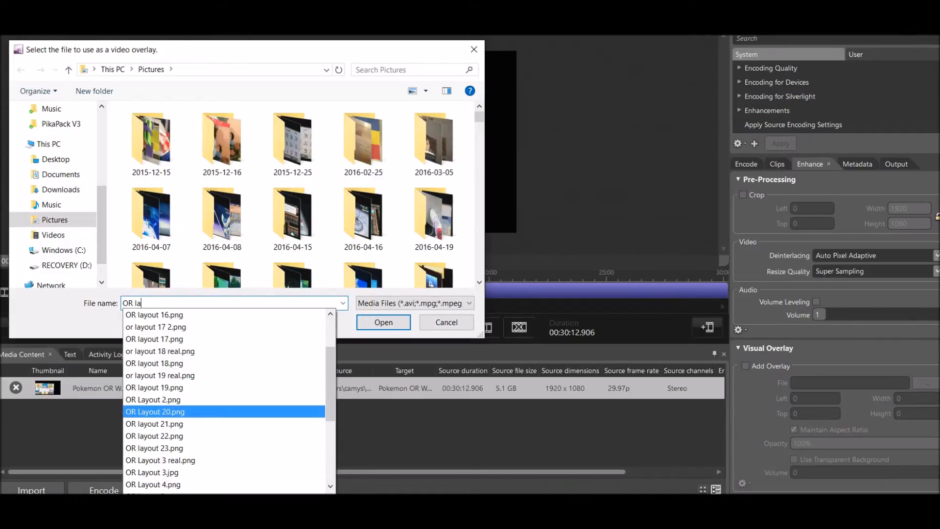
left_click(196, 412)
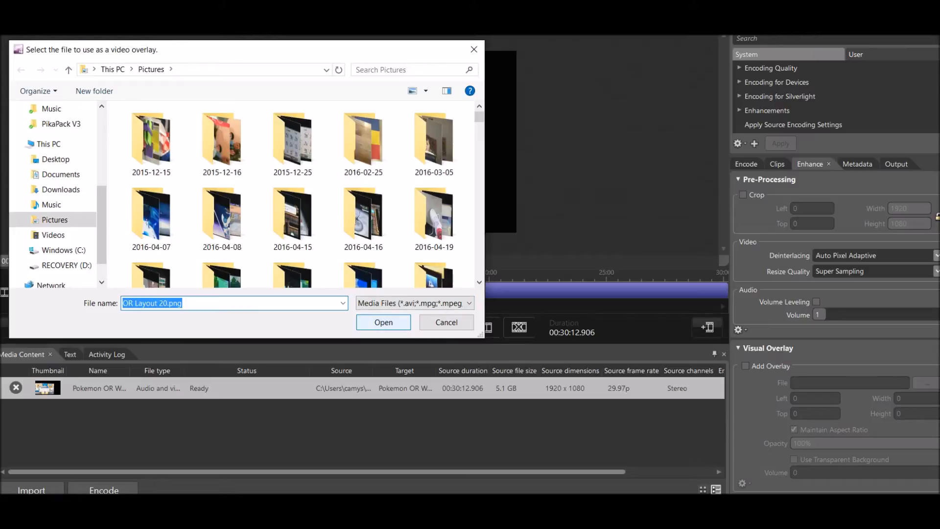
left_click(384, 322)
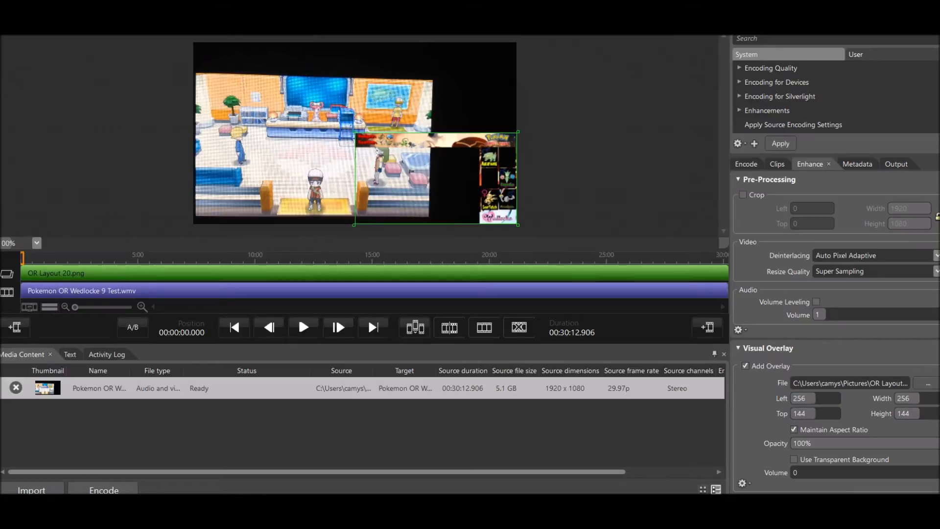
Enlarge the layout overlay to fill the whole video frame, 512 by 288 with left and top offsets of 0.
left_click_drag(355, 132, 193, 41)
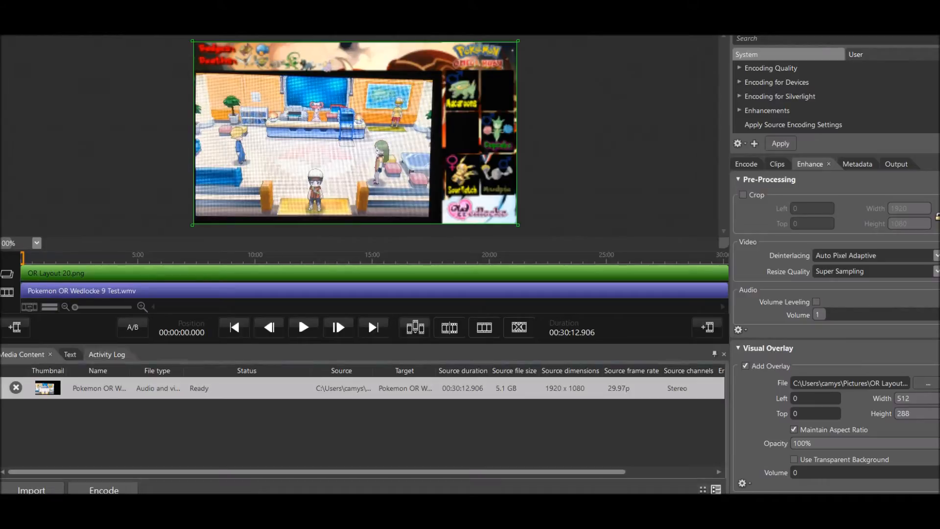
mouse_move(23, 258)
left_mouse_down()
mouse_move(512, 258)
mouse_move(22, 258)
left_mouse_up()
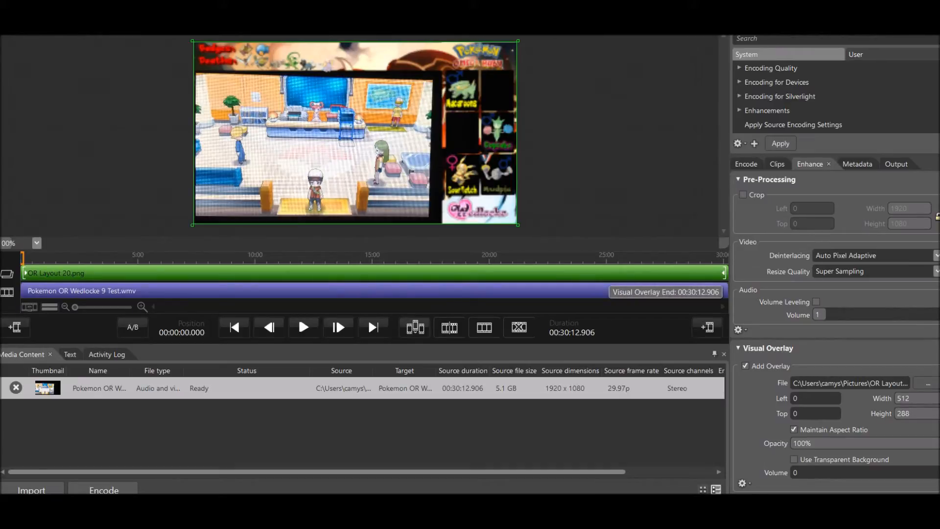
mouse_move(23, 258)
left_mouse_down()
mouse_move(209, 258)
mouse_move(23, 258)
left_mouse_up()
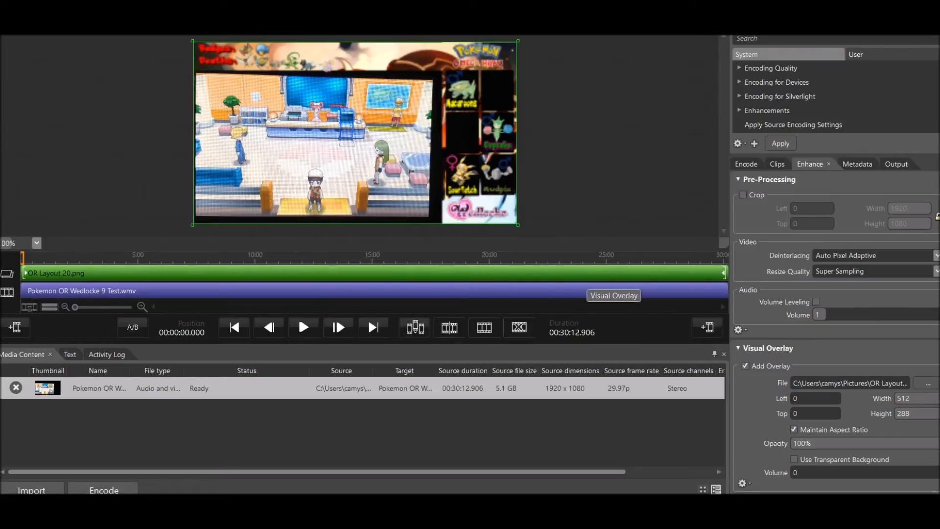
Shorten the OR Layout 20.png overlay on the timeline so it ends at about 16:50, around the Dynamo Badge scene.
left_click_drag(724, 273, 273, 273)
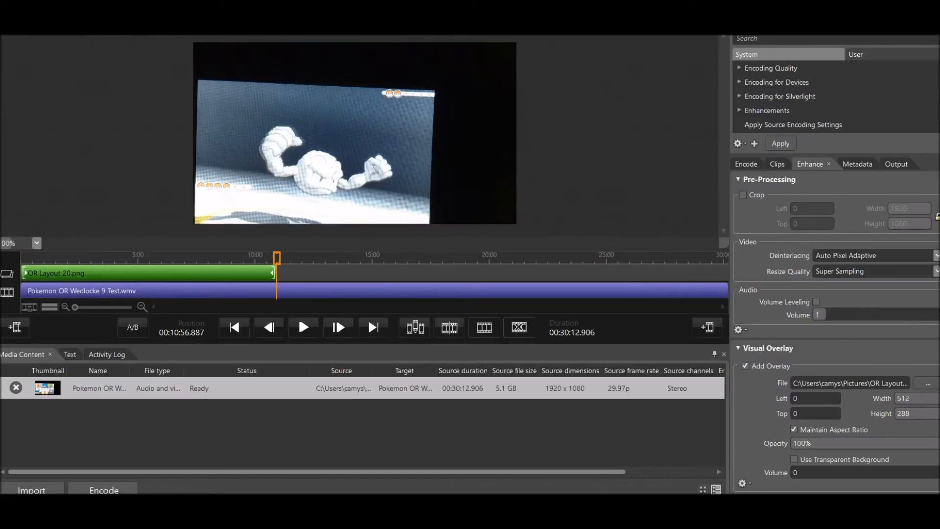
left_click_drag(273, 273, 310, 273)
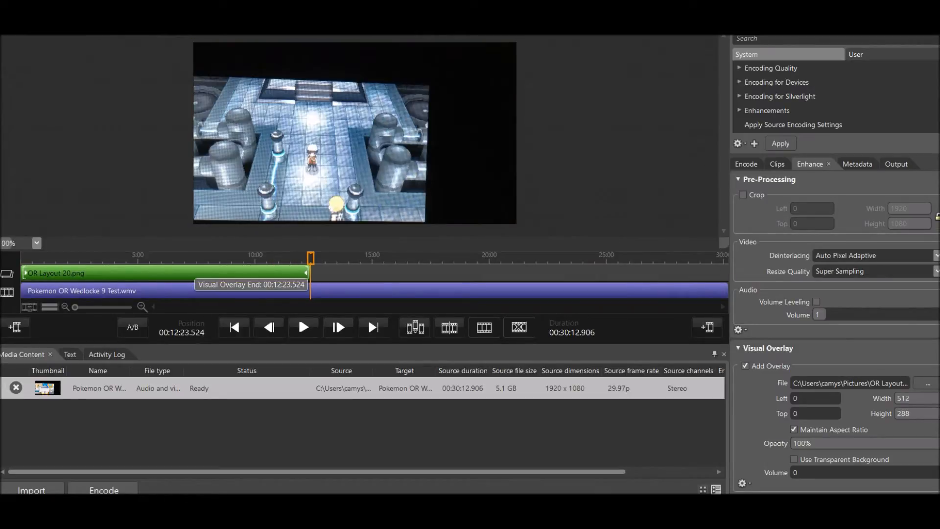
left_click_drag(308, 273, 332, 273)
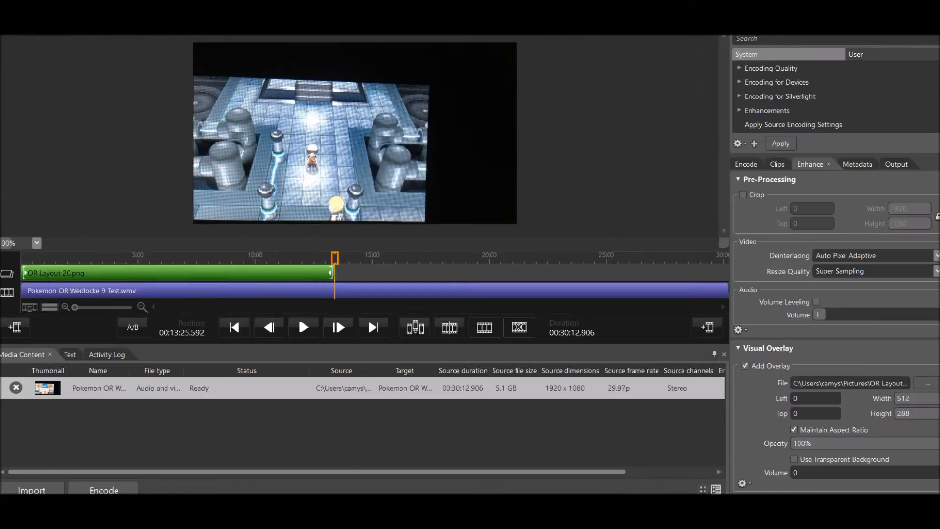
left_click_drag(332, 273, 374, 273)
left_click(225, 434)
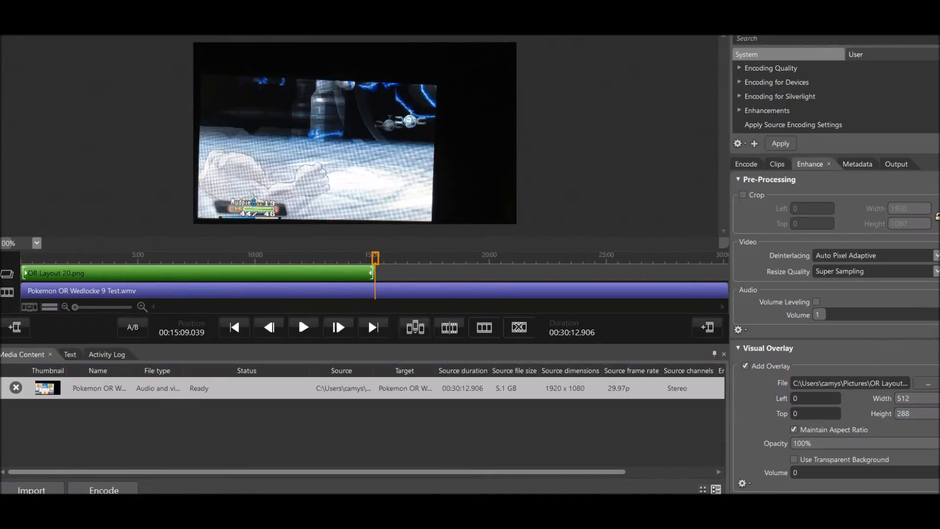
left_click_drag(374, 273, 410, 273)
left_click(298, 314)
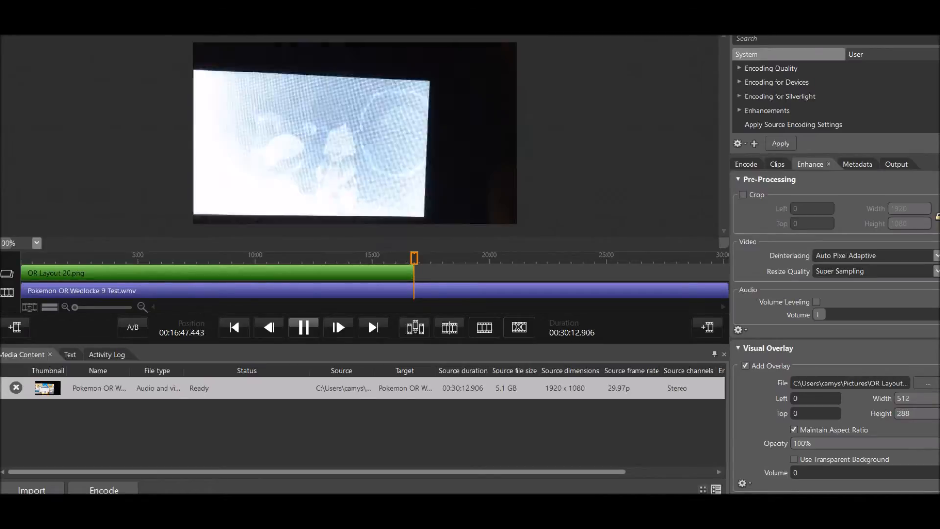
left_click(298, 313)
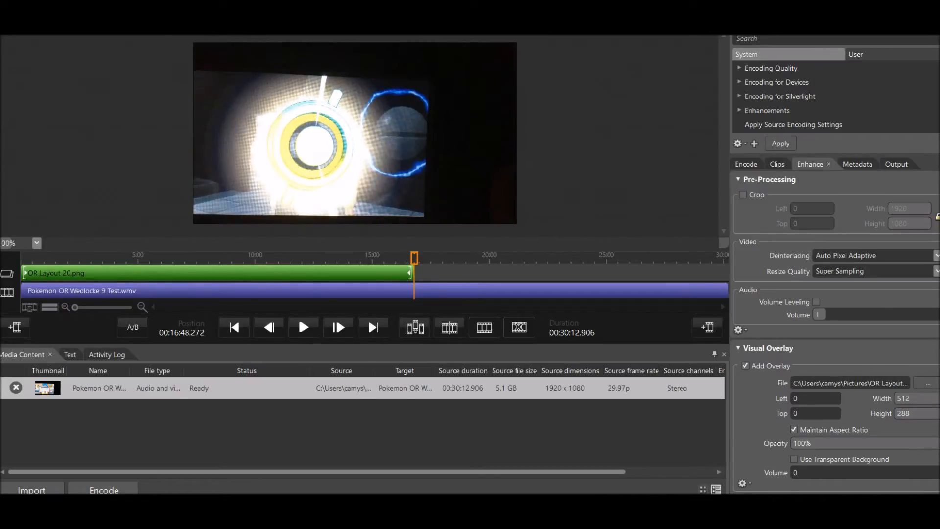
left_click_drag(409, 273, 415, 258)
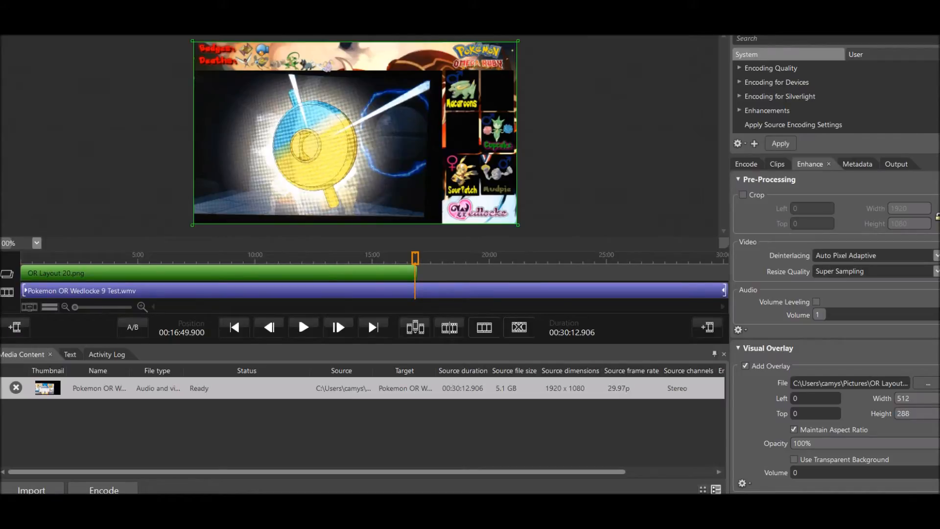
Mute the computer's sound and preview the video around the overlay's end, from about 16:05 to 16:57 and near 20:10.
key("XF86AudioMute")
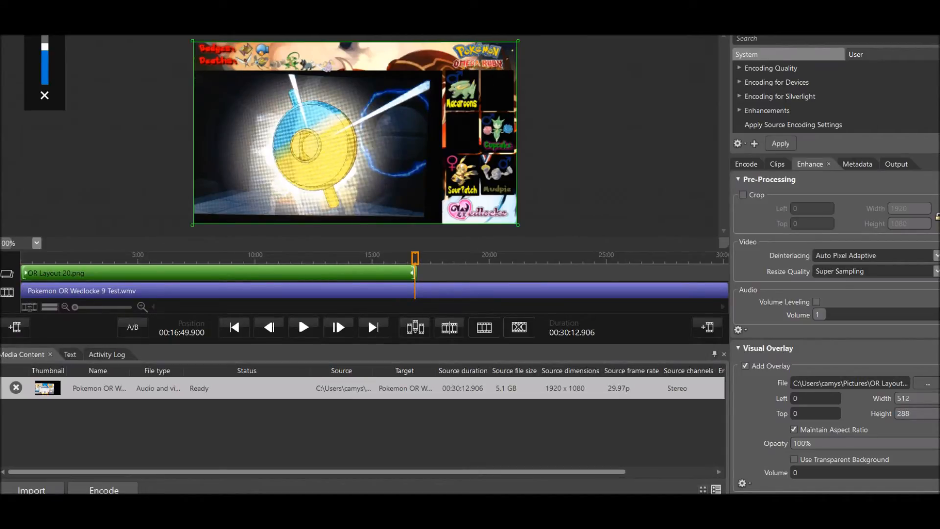
scroll(835, 294, "down", 1)
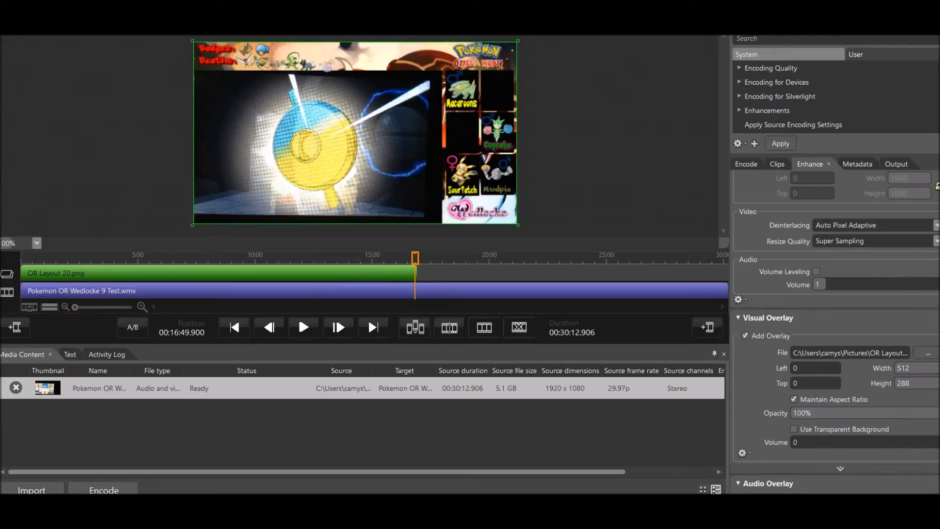
left_click_drag(415, 258, 397, 258)
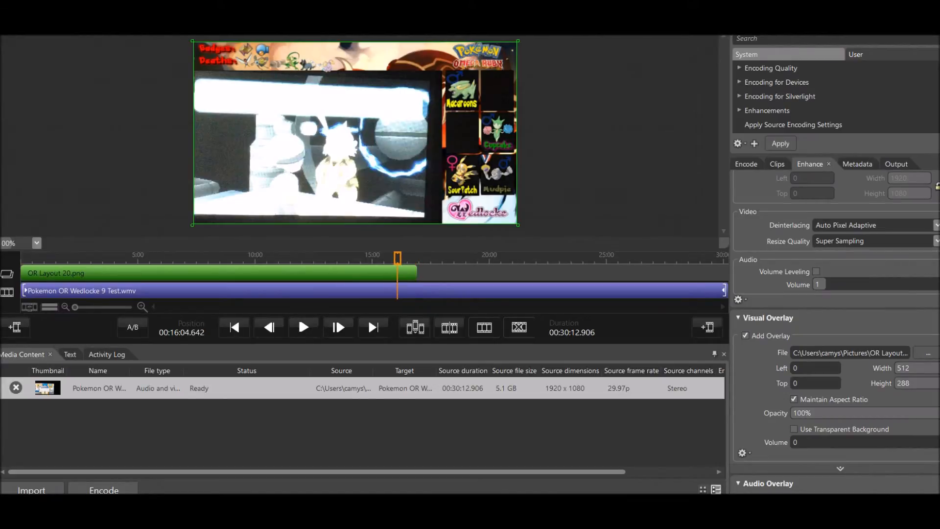
left_click(303, 327)
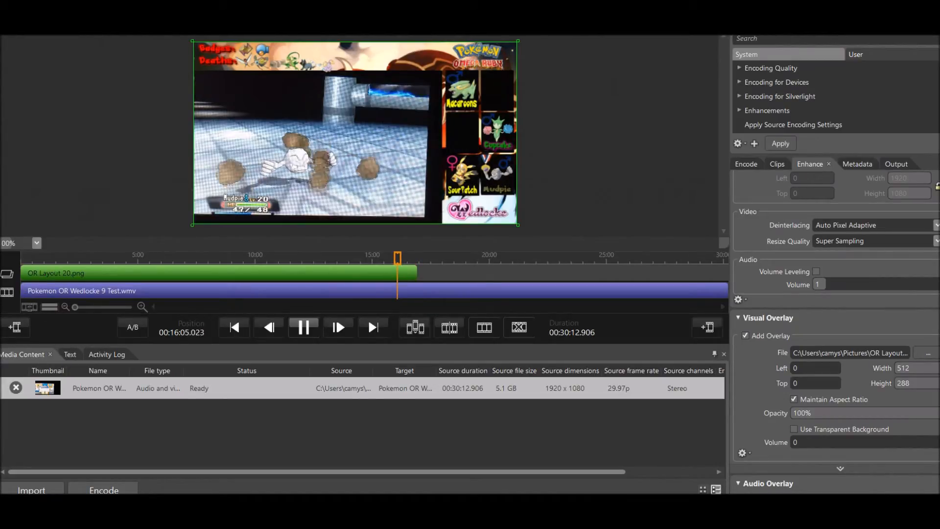
key("space")
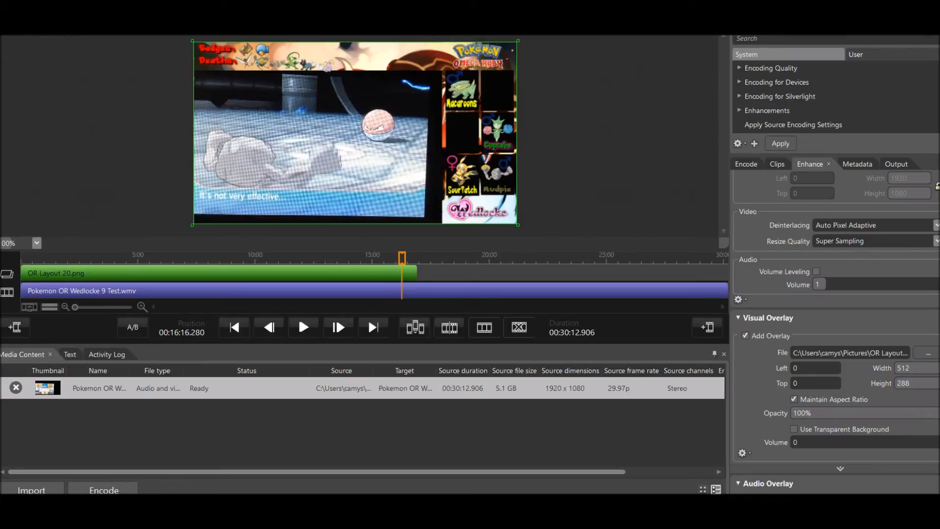
key("space")
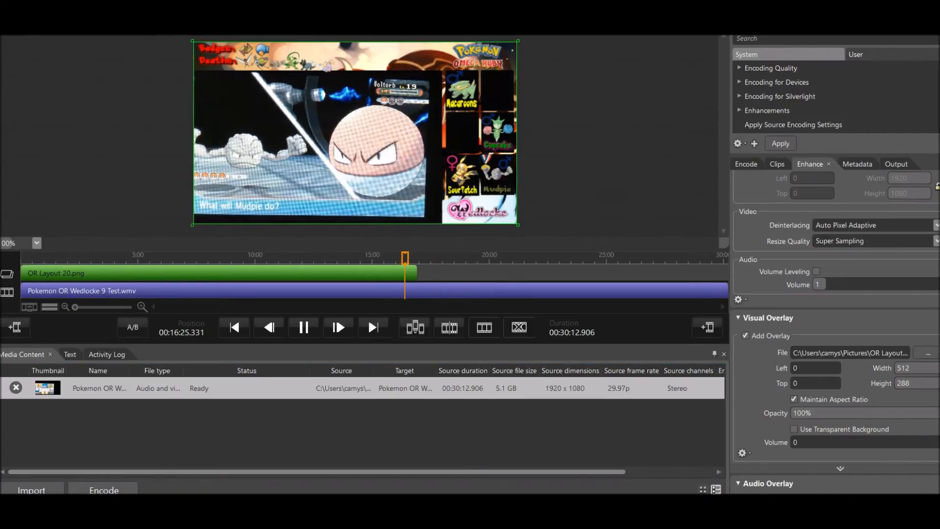
key("space")
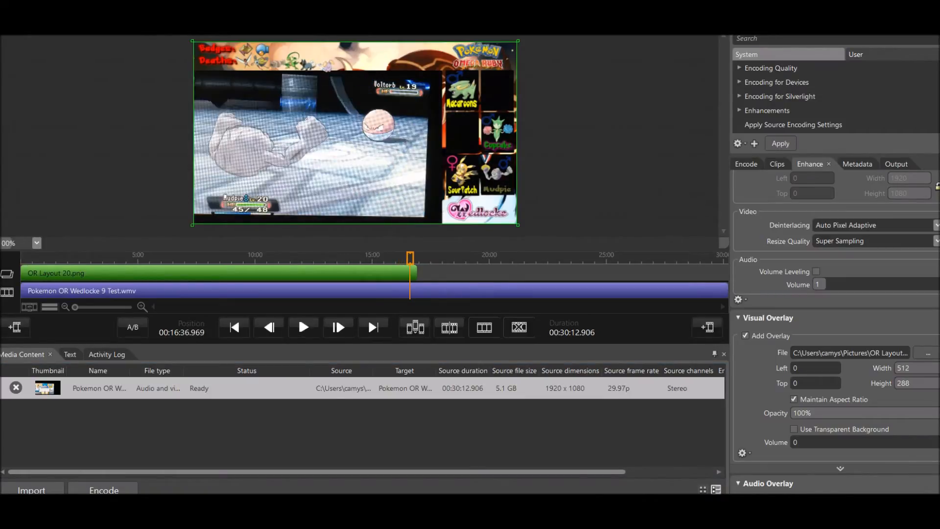
left_click(303, 327)
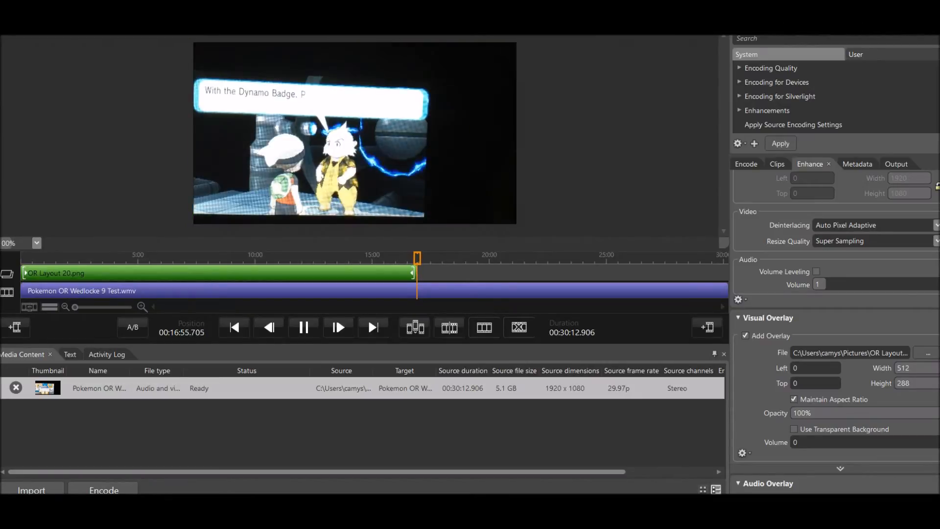
left_click(304, 327)
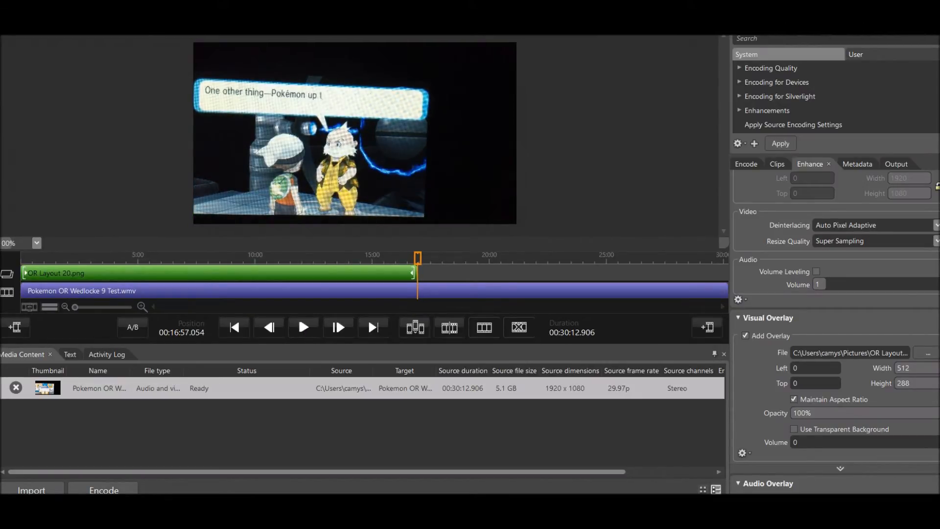
left_click_drag(417, 258, 493, 258)
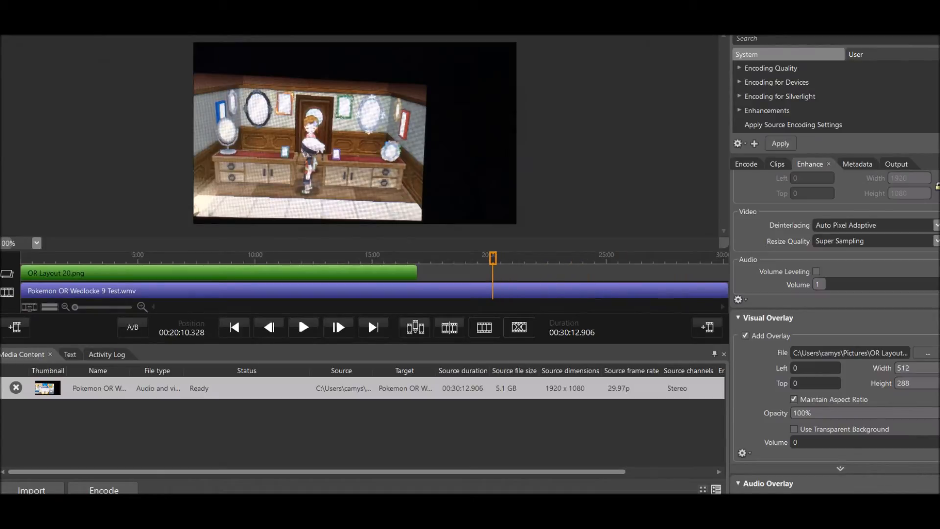
left_click_drag(493, 258, 413, 258)
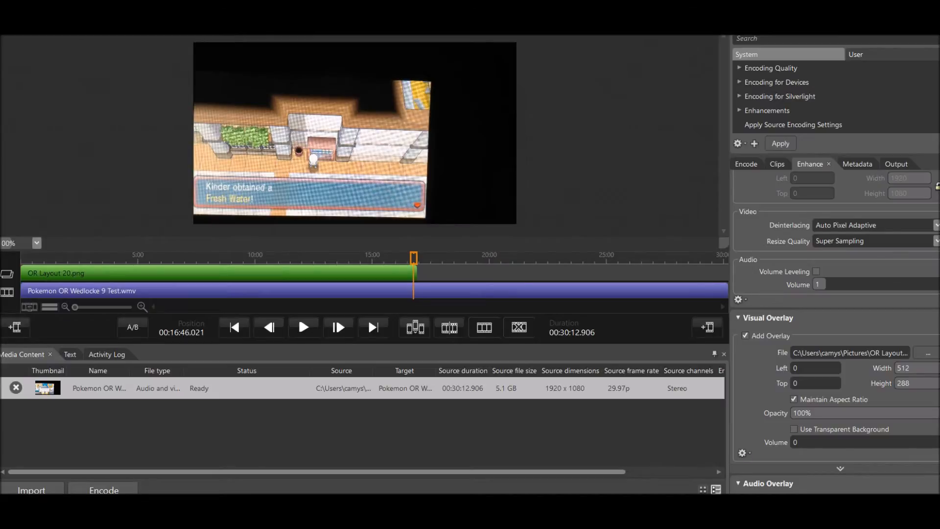
Set the OR Layout 20.png overlay's fade-out duration to 7.758 seconds using the playhead position at 16:47.314.
left_click_drag(413, 258, 414, 258)
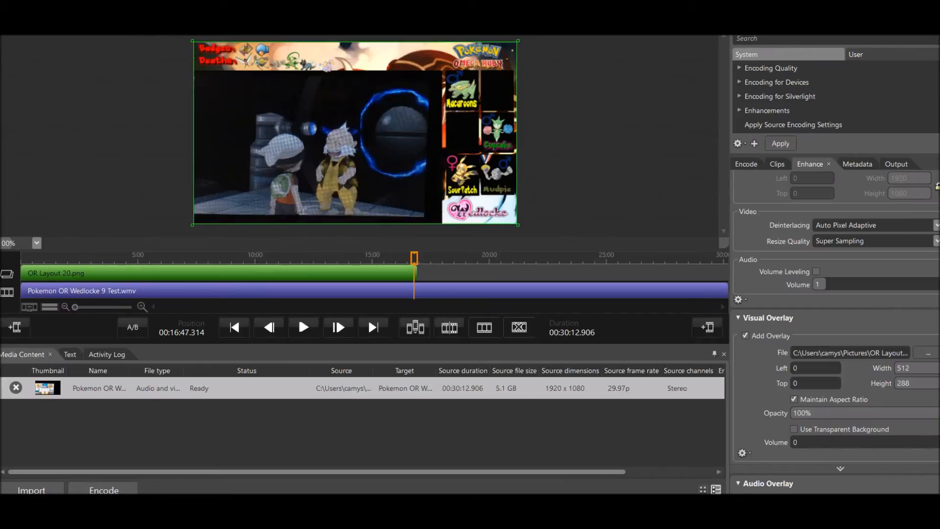
scroll(835, 332, "down", 1)
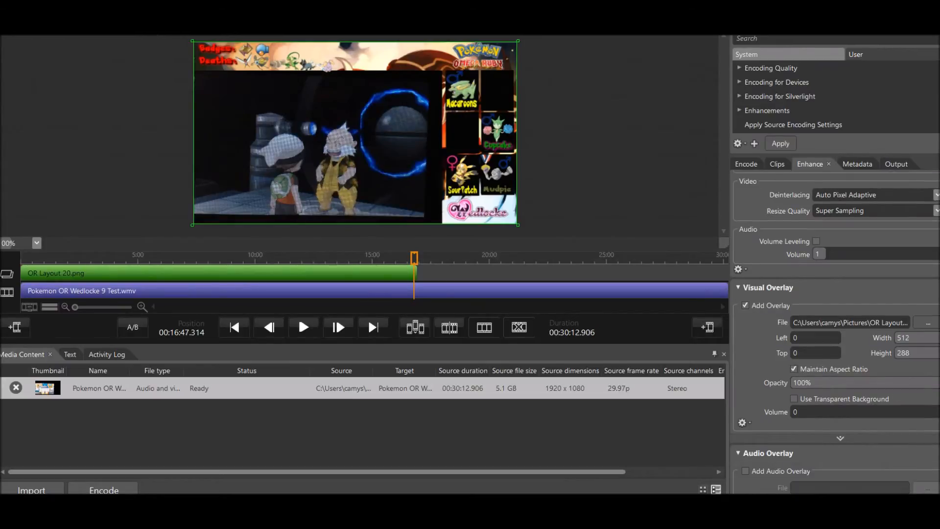
left_click(840, 438)
scroll(832, 416, "down", 4)
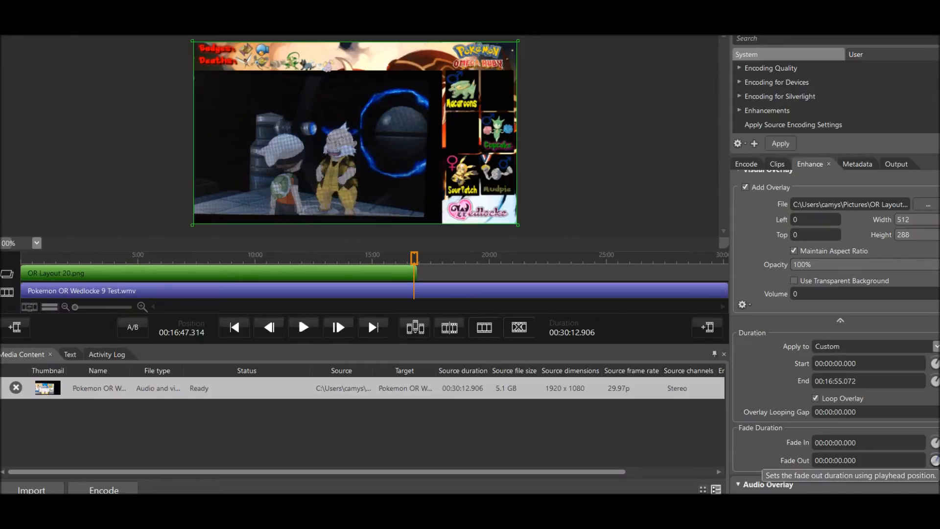
left_click(934, 460)
Set the overlay's fade-in duration to 6.465 seconds from the playhead position and preview the fade from the video's start.
left_click_drag(414, 258, 23, 258)
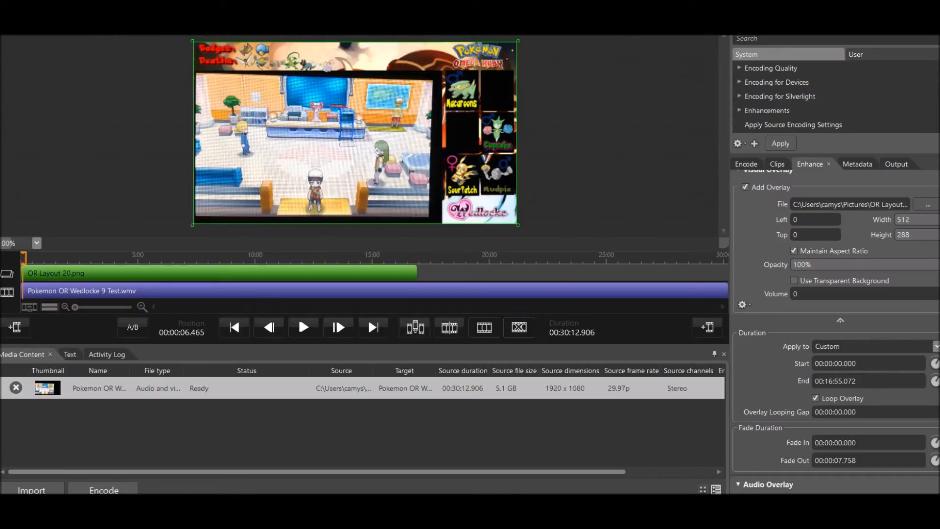
left_click(935, 442)
left_click_drag(23, 258, 21, 258)
left_click(303, 327)
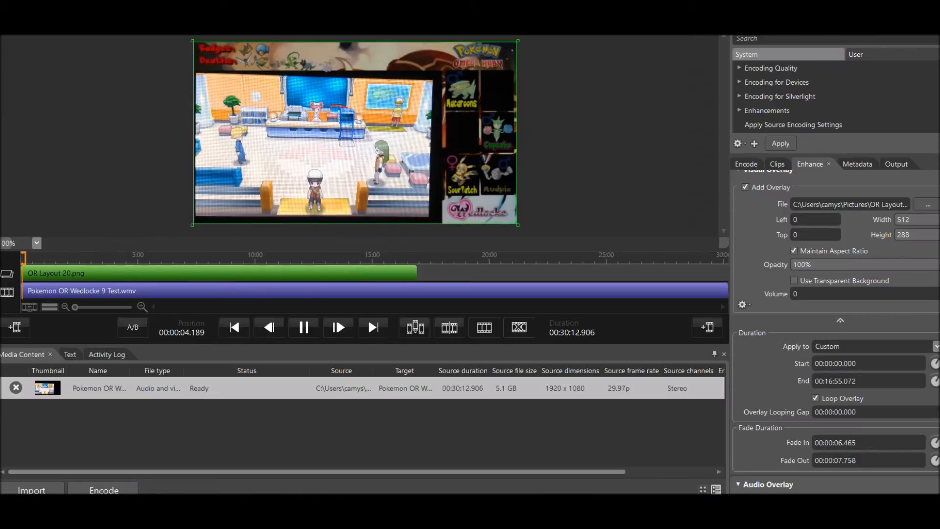
Preview the OR Layout 20.png overlay's fade-out by playing the video from about 16:45 to 16:57.
left_click_drag(24, 258, 412, 258)
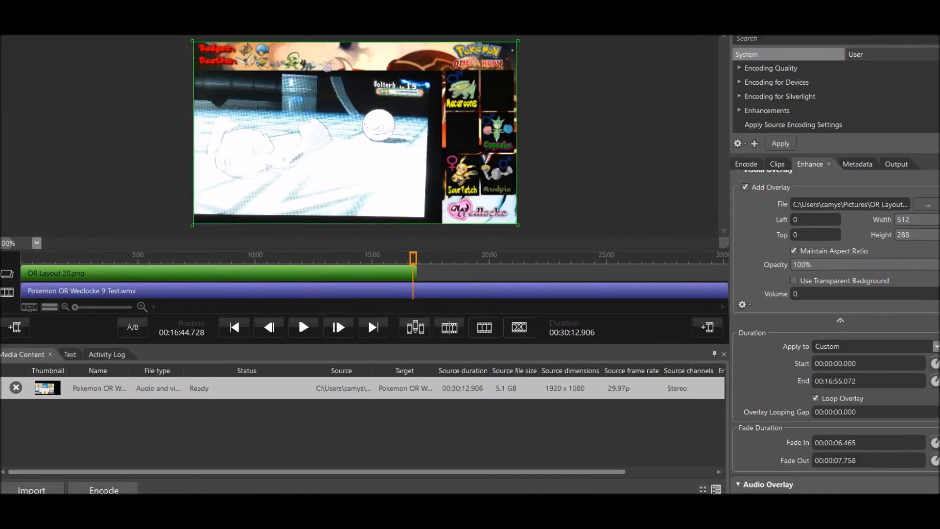
left_click(303, 328)
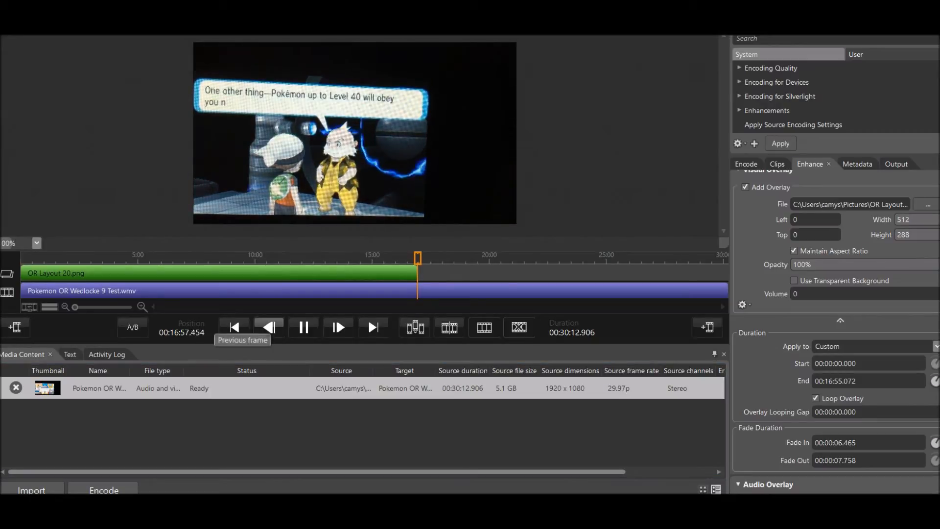
left_click(304, 327)
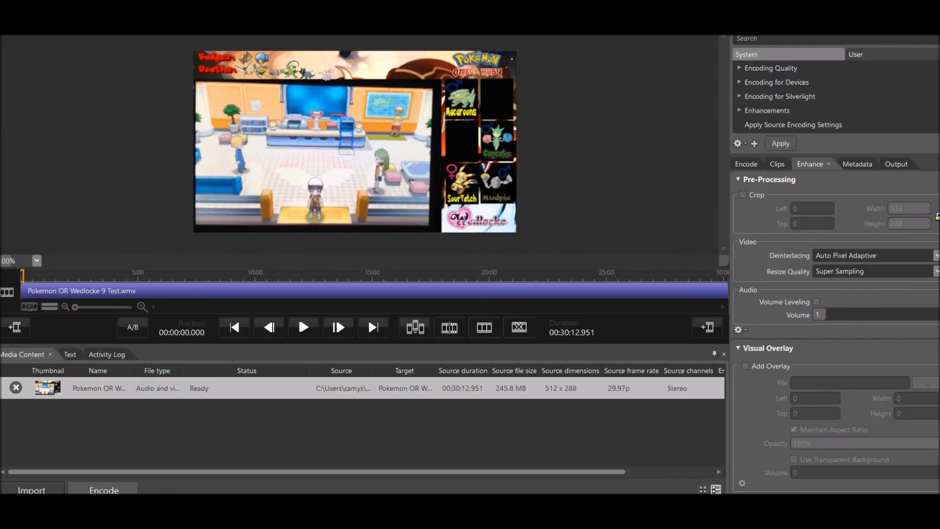
Browse for the encoded Pokemon OR Wedlocke 9 Test video in the import dialog's Output folder.
left_click(32, 490)
left_click(61, 174)
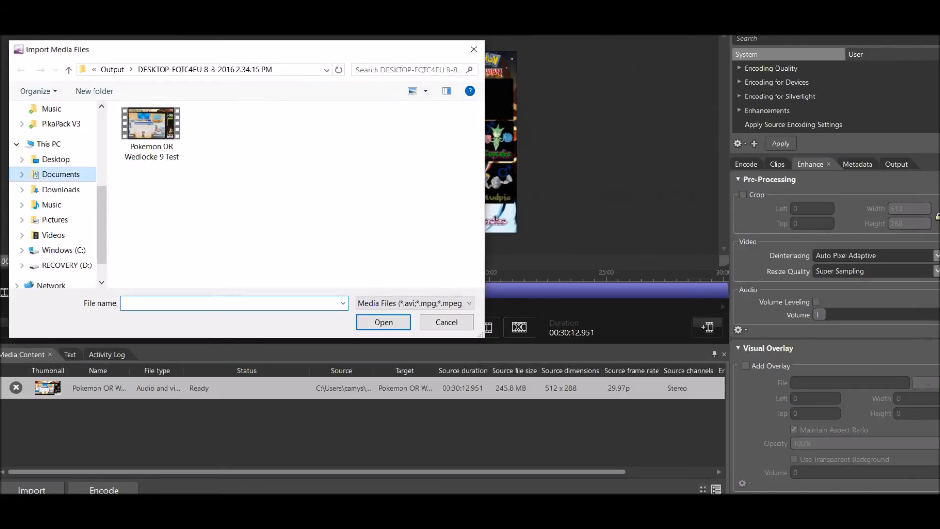
left_click(410, 70)
type("Pokemon")
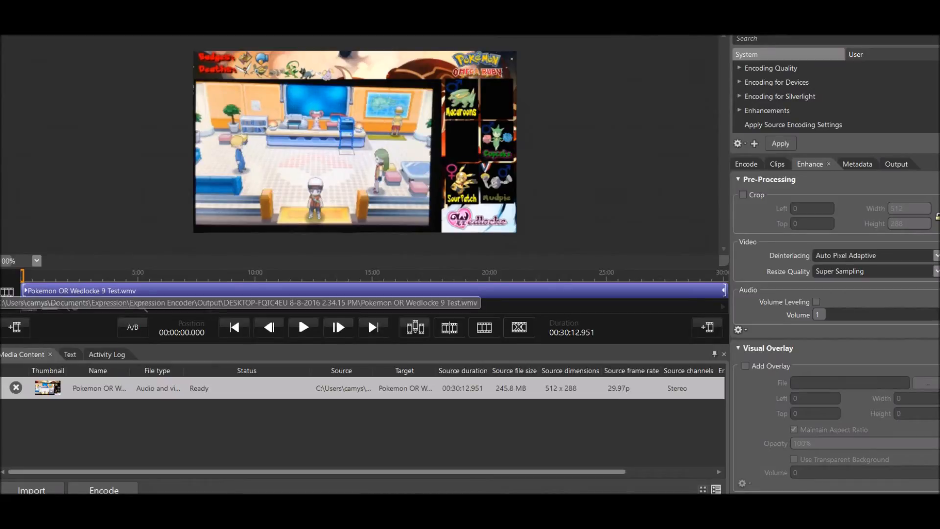
Add OR layout 21.png from the Pictures folder as a visual overlay on the encoded video.
mouse_move(22, 275)
left_mouse_down()
mouse_move(725, 276)
mouse_move(22, 276)
left_mouse_up()
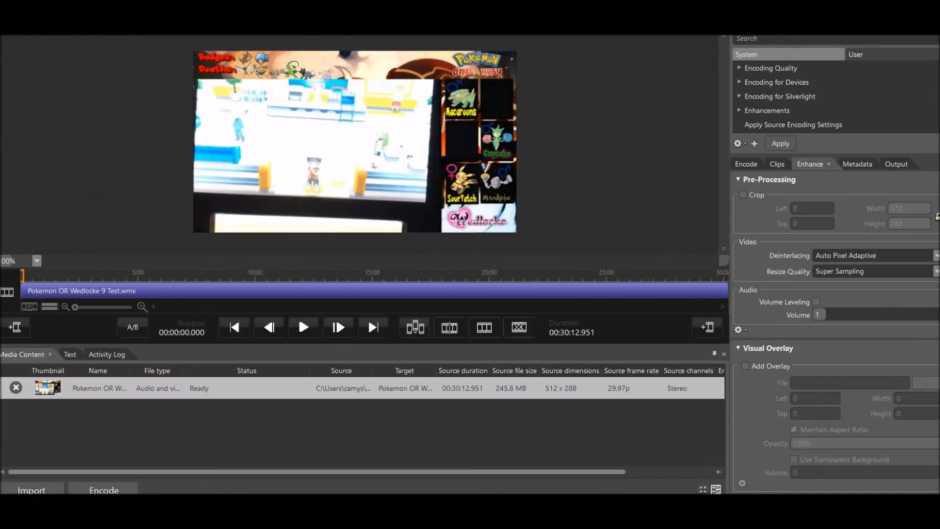
left_click(745, 366)
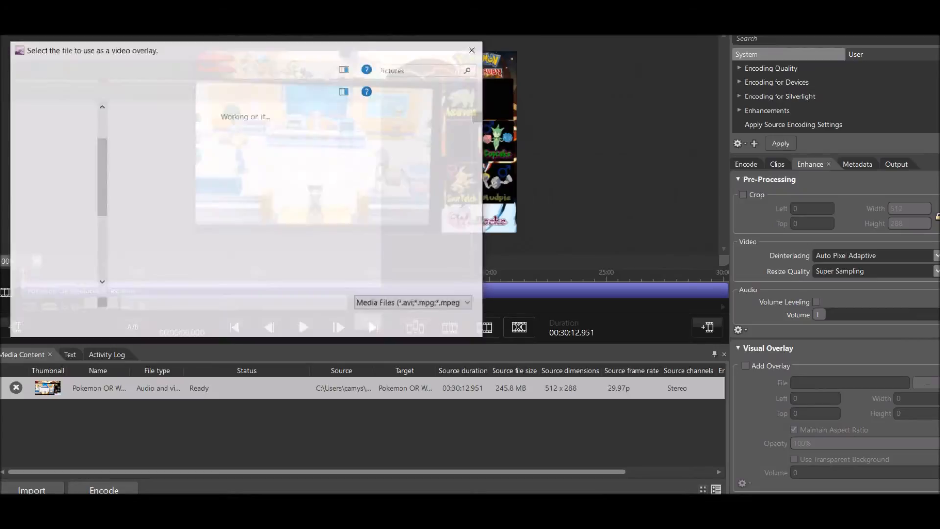
type("or layo")
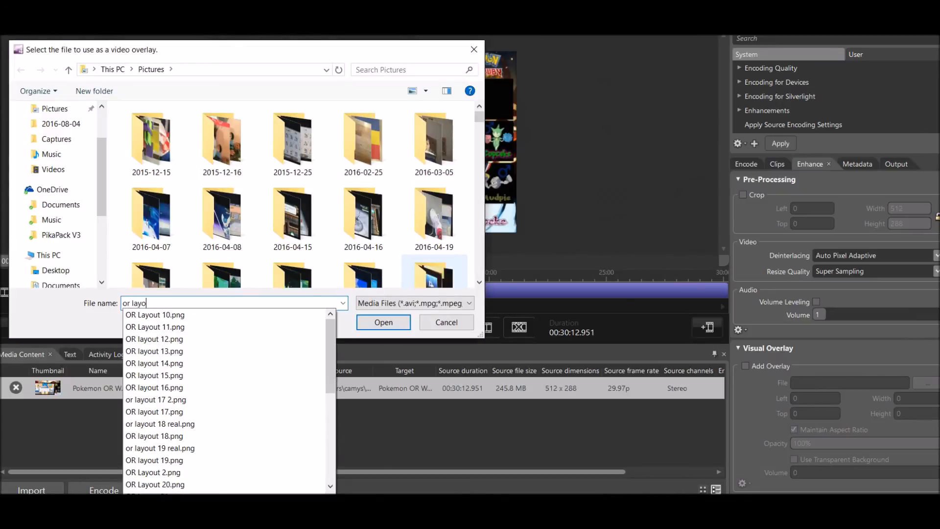
type("ut 21")
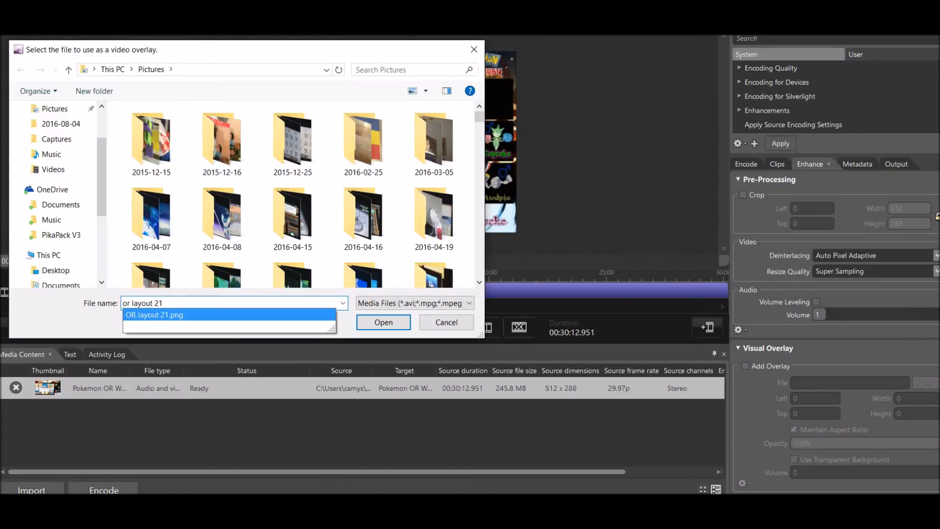
key("Return")
key("Return")
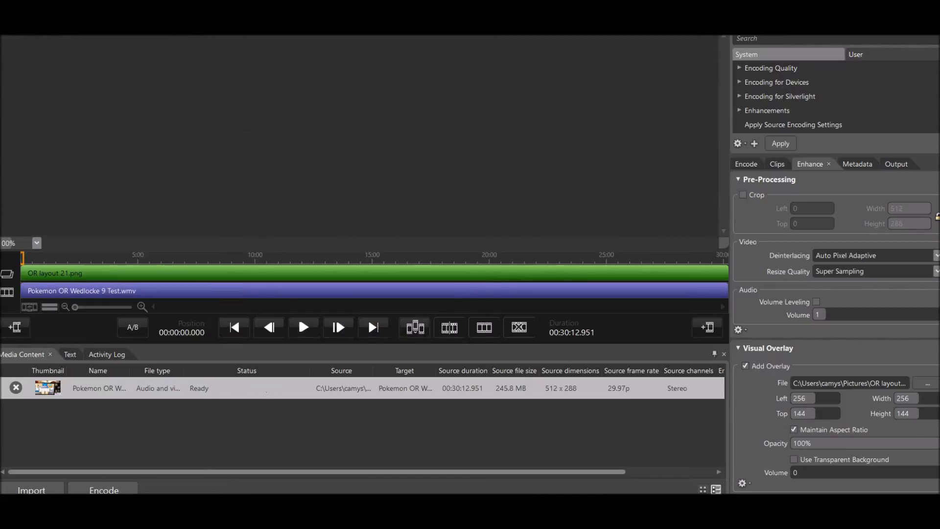
Start the OR layout 21.png overlay at 16:49.925 and enlarge it to fill the frame, 512 by 288 with offsets of 0.
left_click_drag(24, 273, 418, 272)
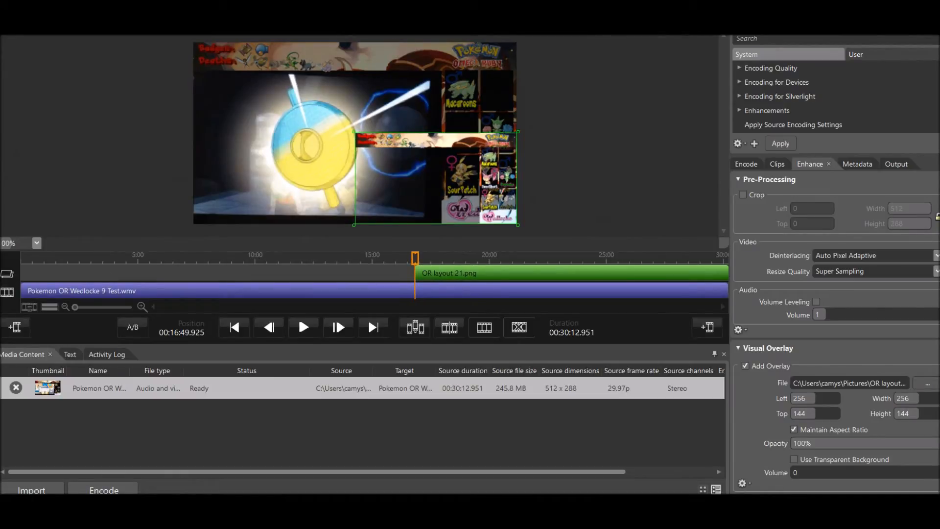
left_click_drag(354, 132, 192, 41)
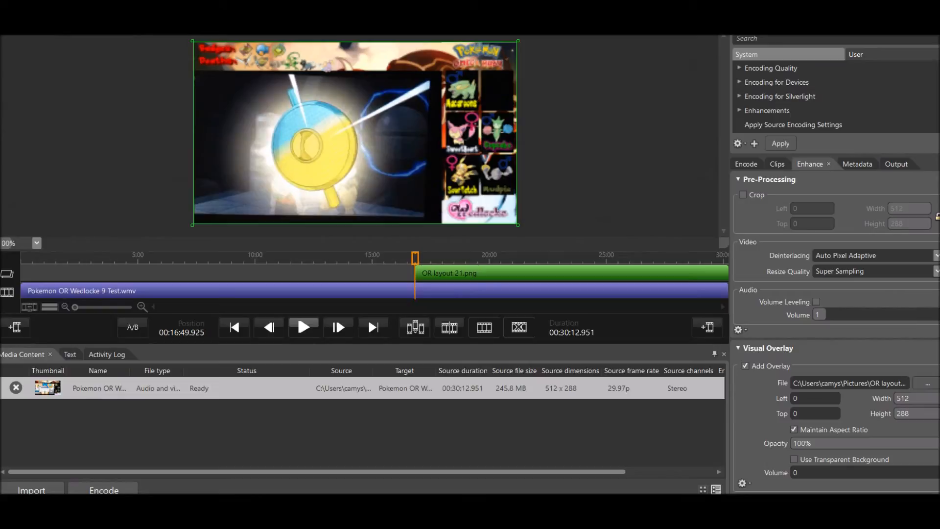
Play the video from the overlay's start to 16:55.828 and set the overlay's fade-in duration from there, 5.903 seconds.
left_click(303, 326)
left_click(303, 325)
key("XF86AudioMute")
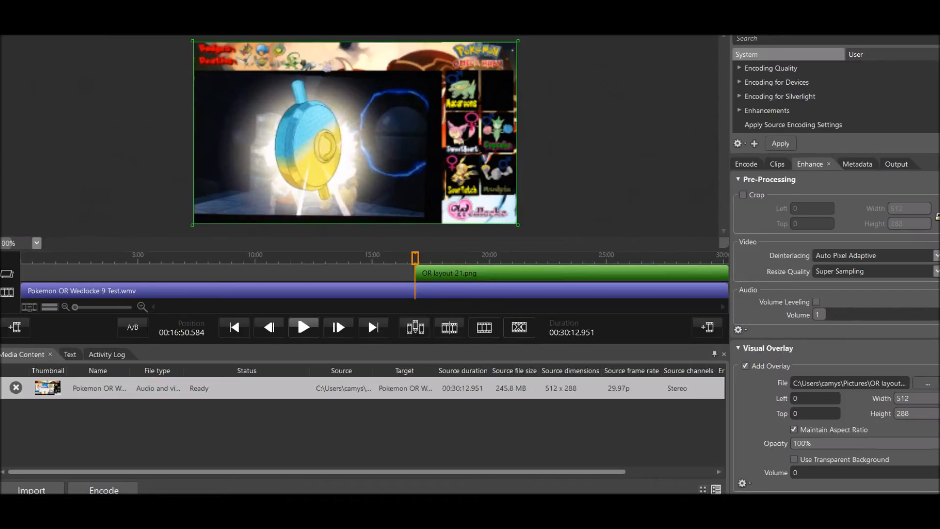
left_click(304, 326)
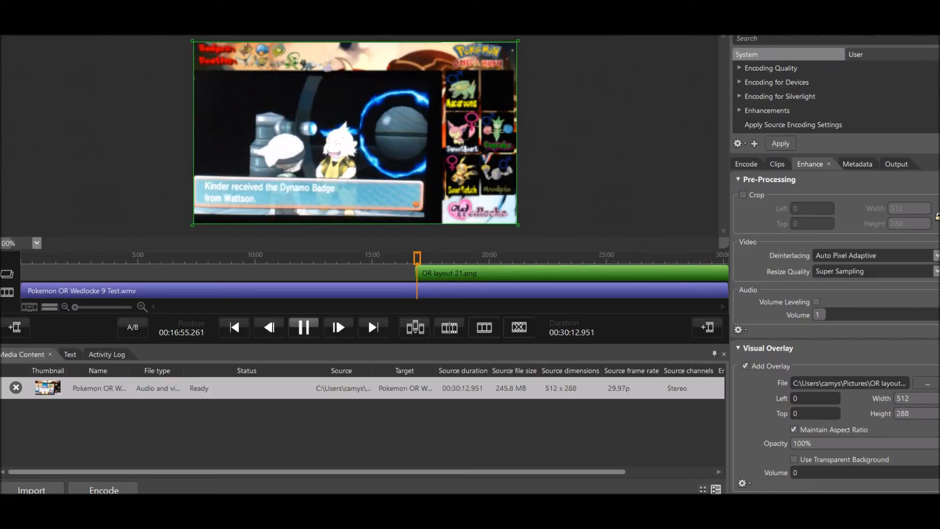
left_click(304, 327)
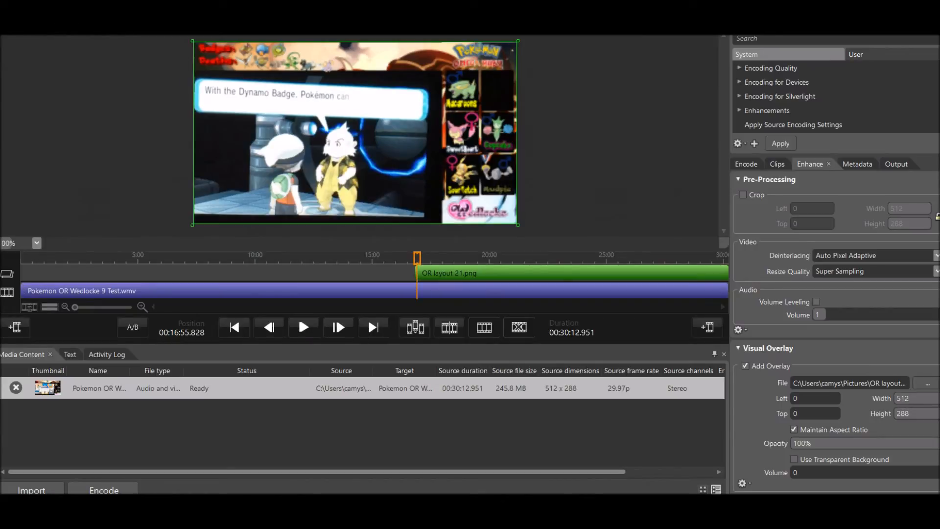
scroll(835, 331, "down", 2)
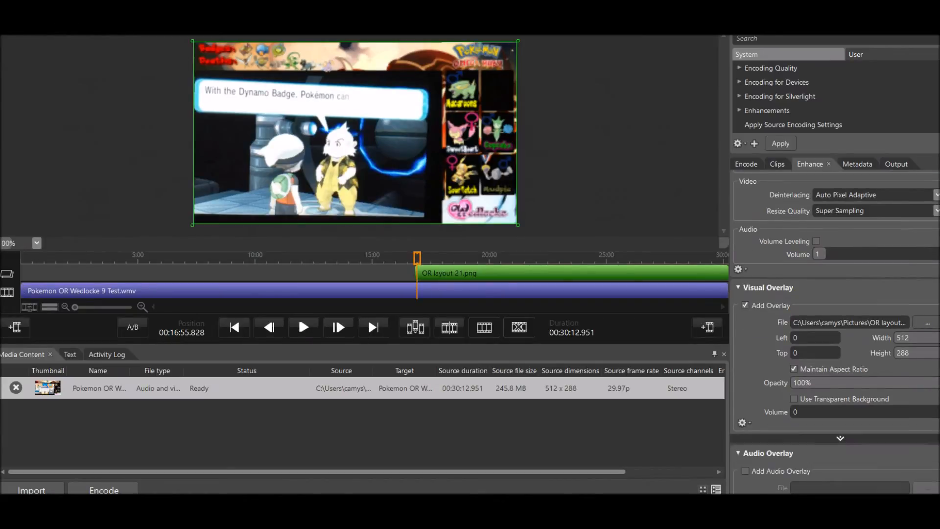
left_click(840, 438)
scroll(840, 438, "down", 3)
scroll(934, 470, "down", 1)
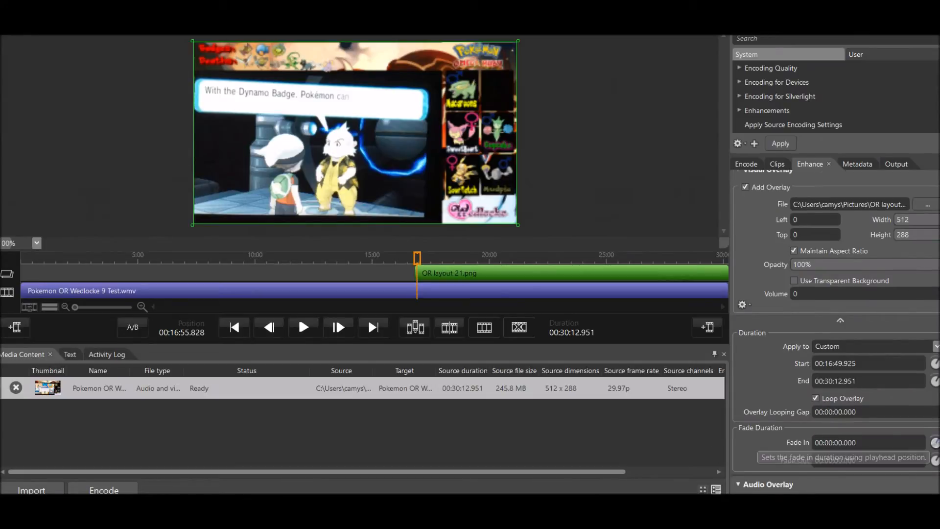
left_click(934, 442)
Preview the OR layout 21.png overlay's fade-in by playing the video from about 16:42 to 16:57.
left_click_drag(417, 258, 411, 258)
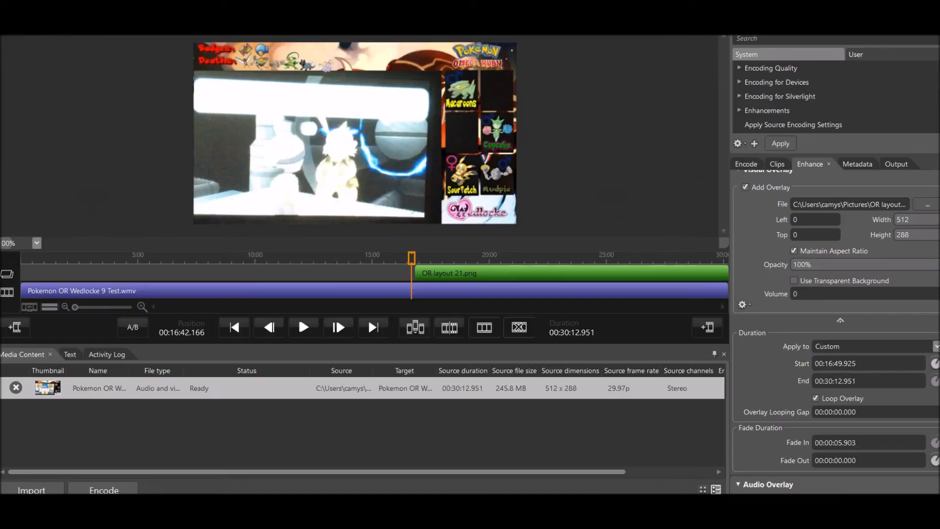
left_click(304, 327)
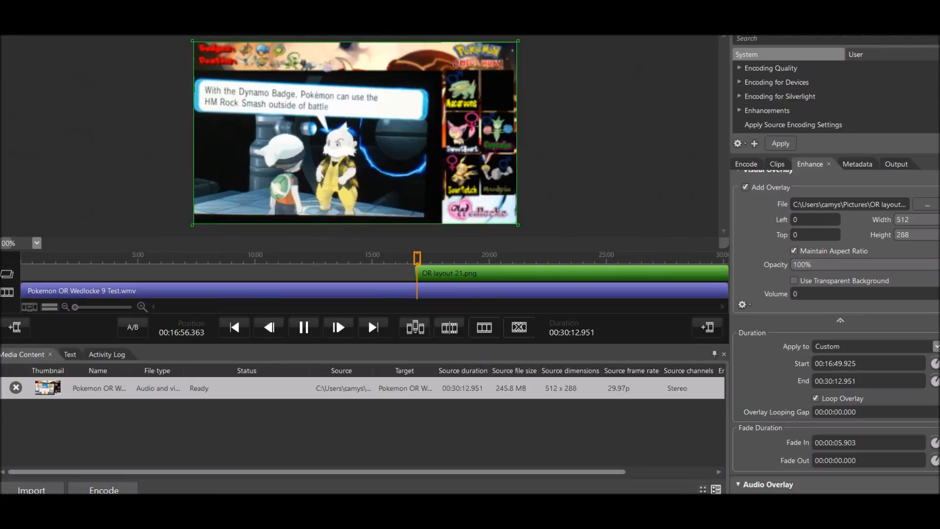
key("space")
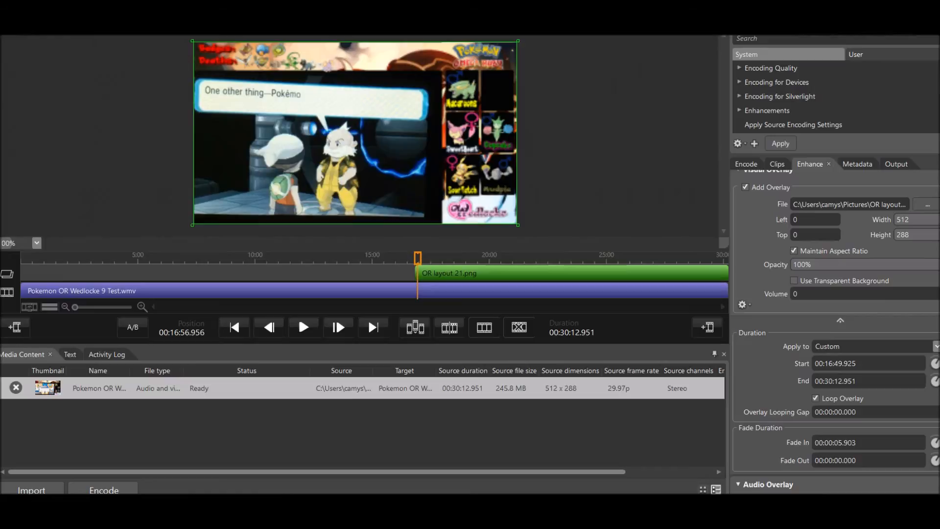
Shorten the OR layout 21.png overlay to end at 29:57.434 and set its fade-out duration to 6.466 seconds from the playhead position.
left_click(651, 273)
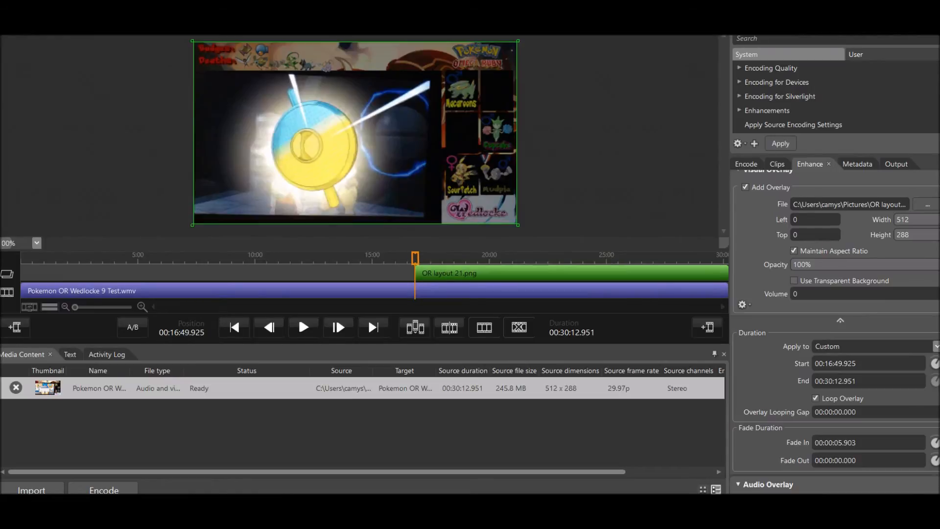
left_click_drag(415, 258, 725, 258)
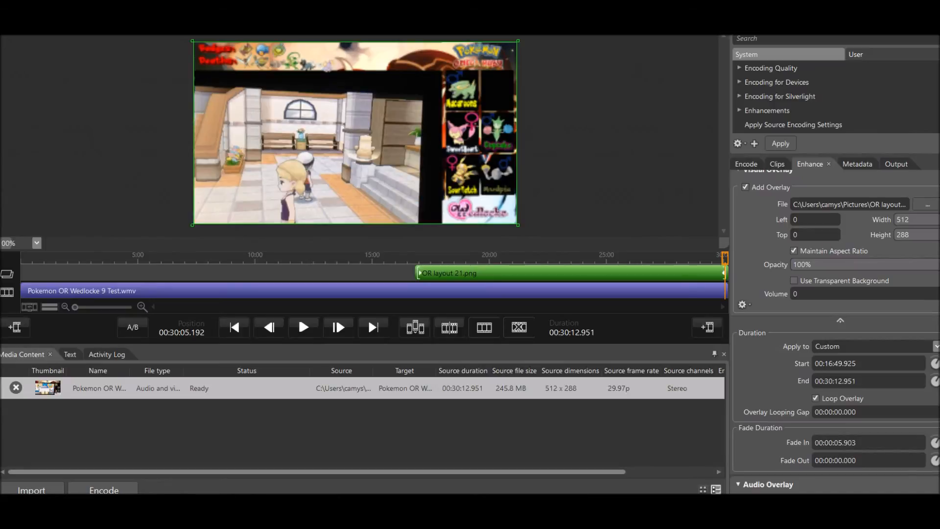
left_click(724, 273)
left_click_drag(724, 273, 720, 258)
left_click(936, 460)
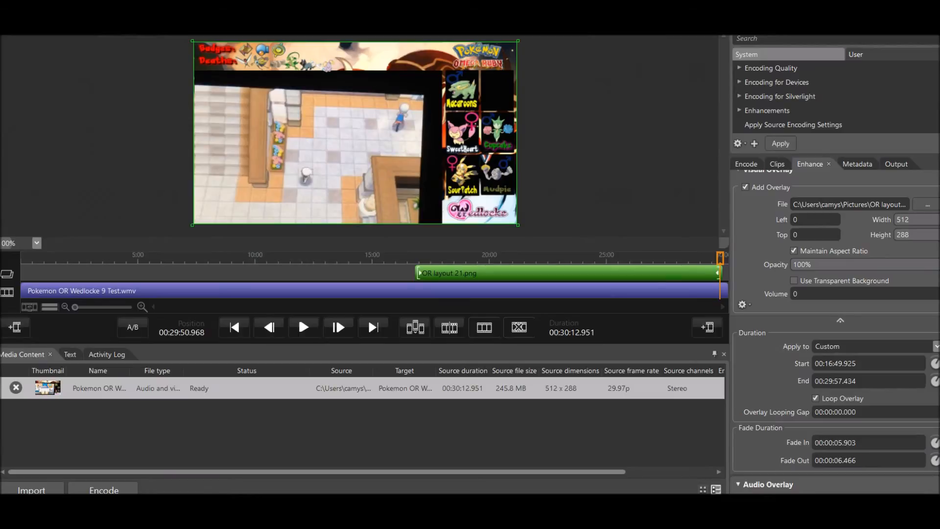
left_click_drag(720, 258, 669, 258)
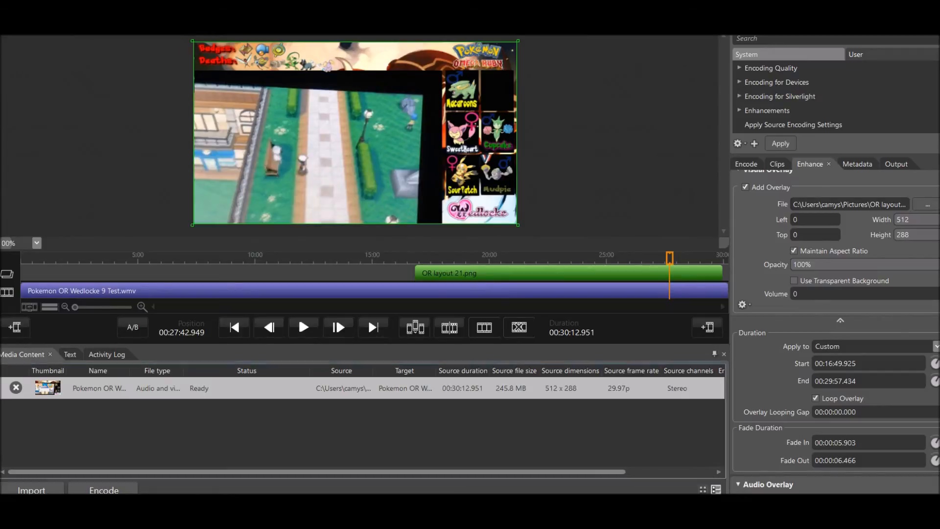
Expand the Encoding Quality presets, look through Balanced, Best Quality and Fastest, and select Balanced.
left_click(771, 68)
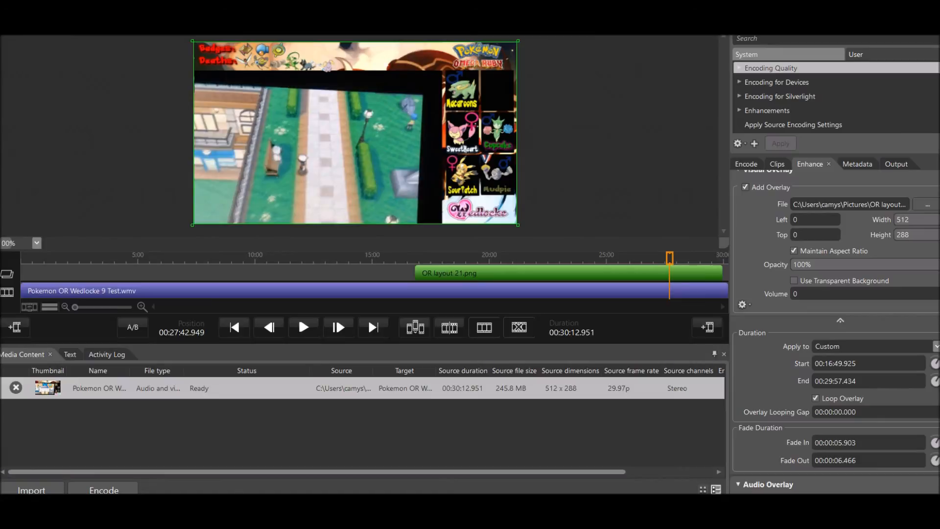
left_click(739, 69)
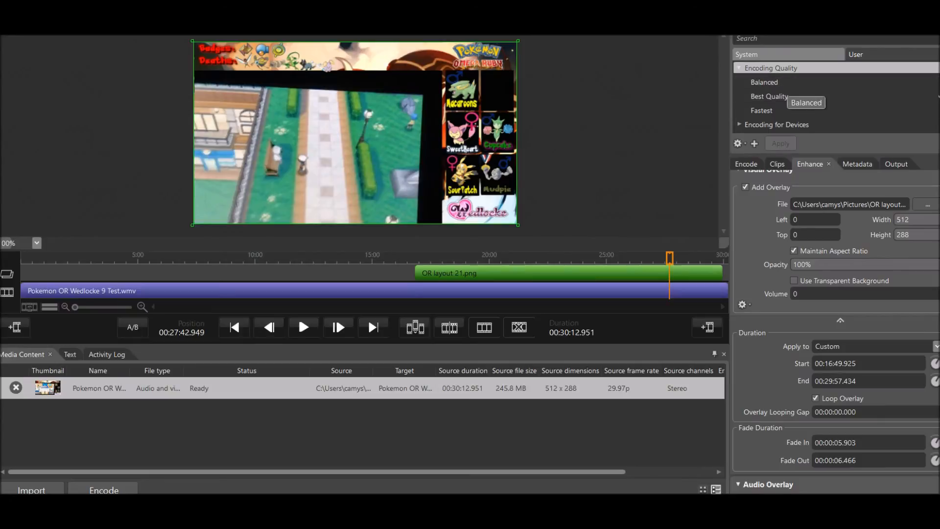
left_click(764, 82)
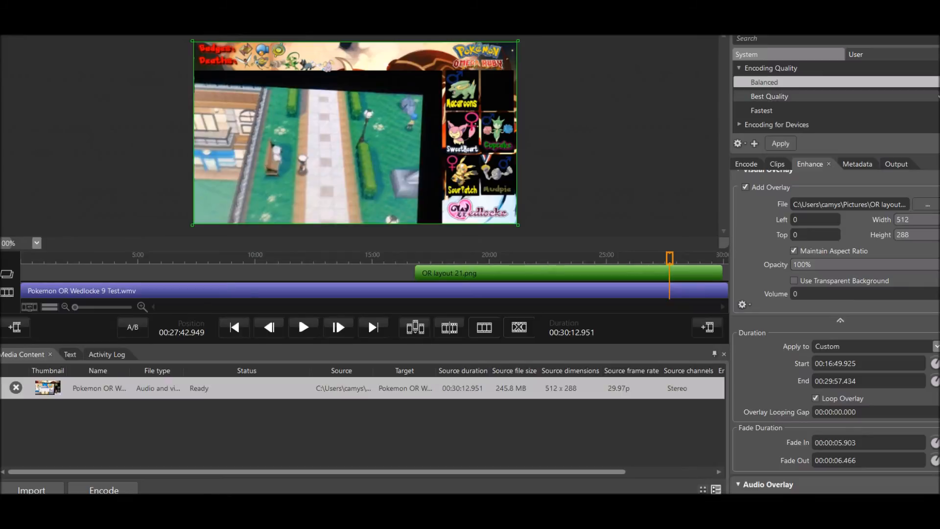
left_click(937, 97)
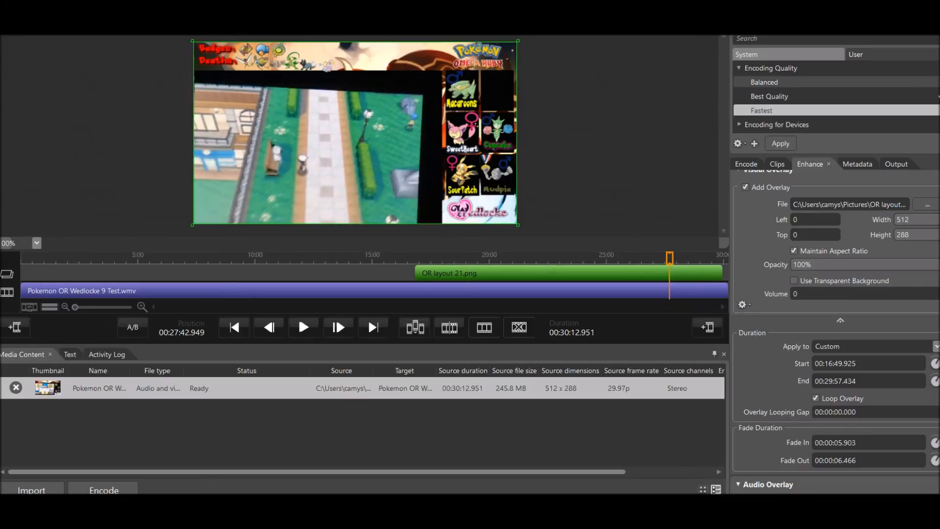
left_click(764, 82)
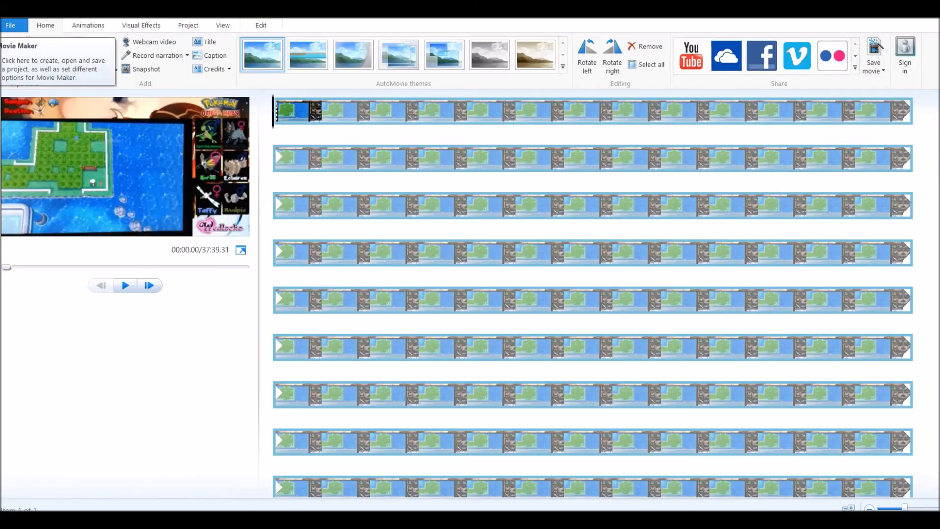
Switch to Movie Maker and check the save options for a high-definition display and the output file type without saving the movie.
left_click(10, 25)
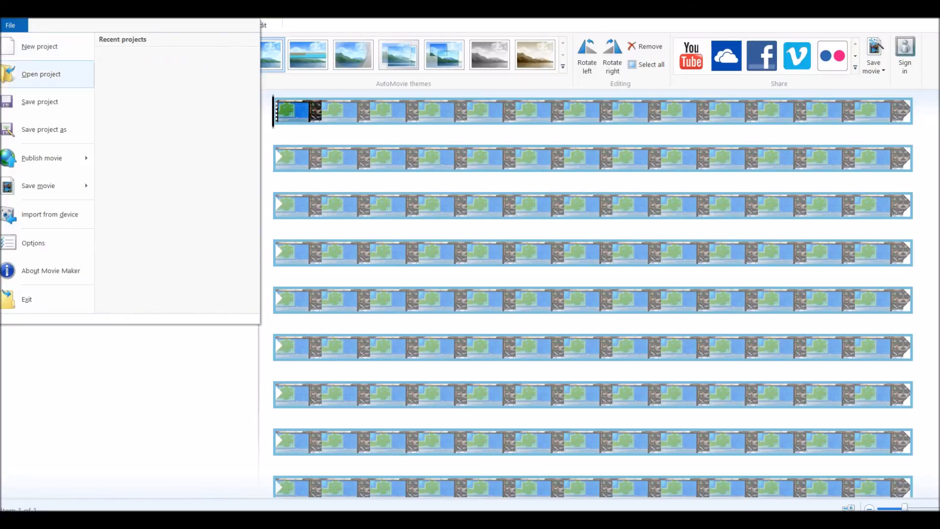
mouse_move(49, 186)
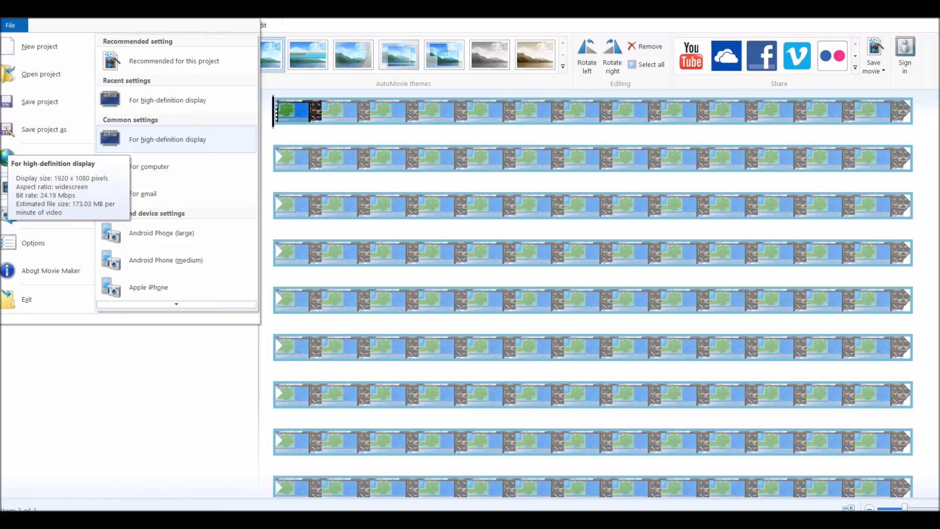
left_click(167, 139)
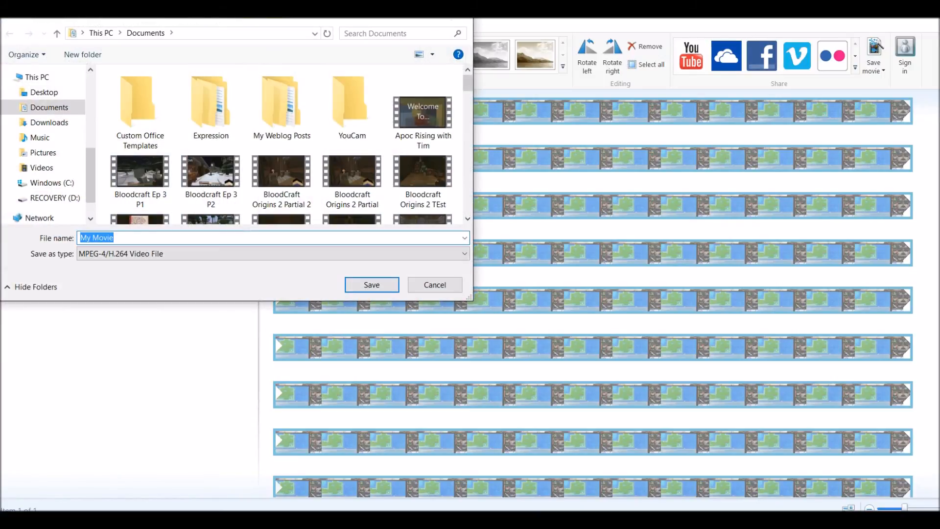
left_click(273, 254)
left_click(273, 254)
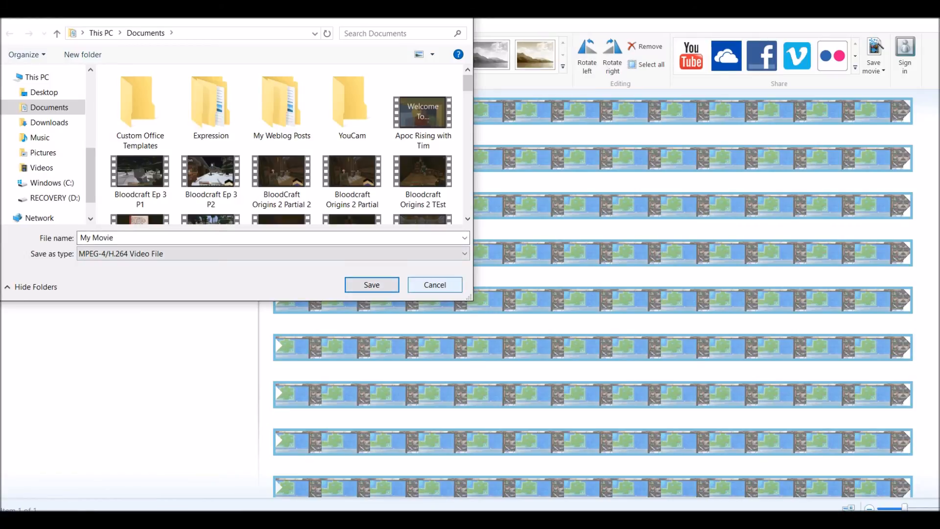
left_click(434, 285)
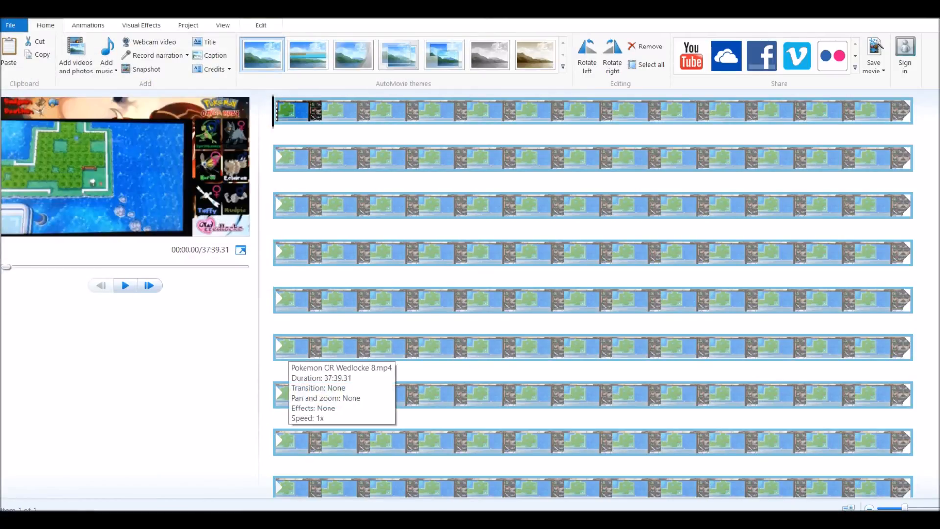